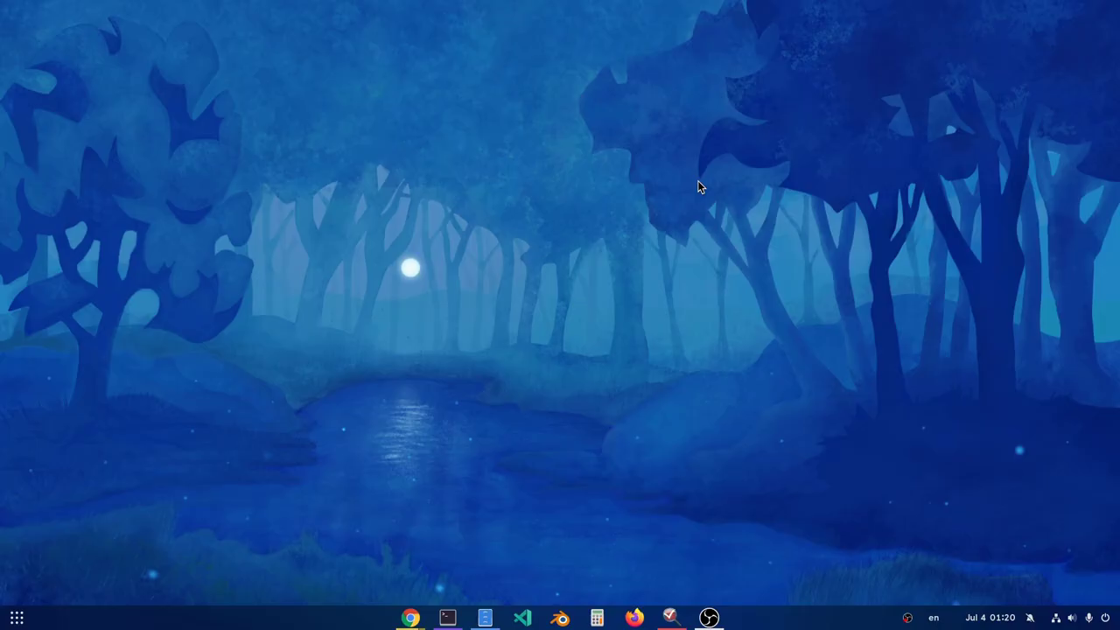
Step: Launch the Extensions app from an 'ext' search and scroll down to the Built-In extensions
key("super")
type("ext")
key("Return")
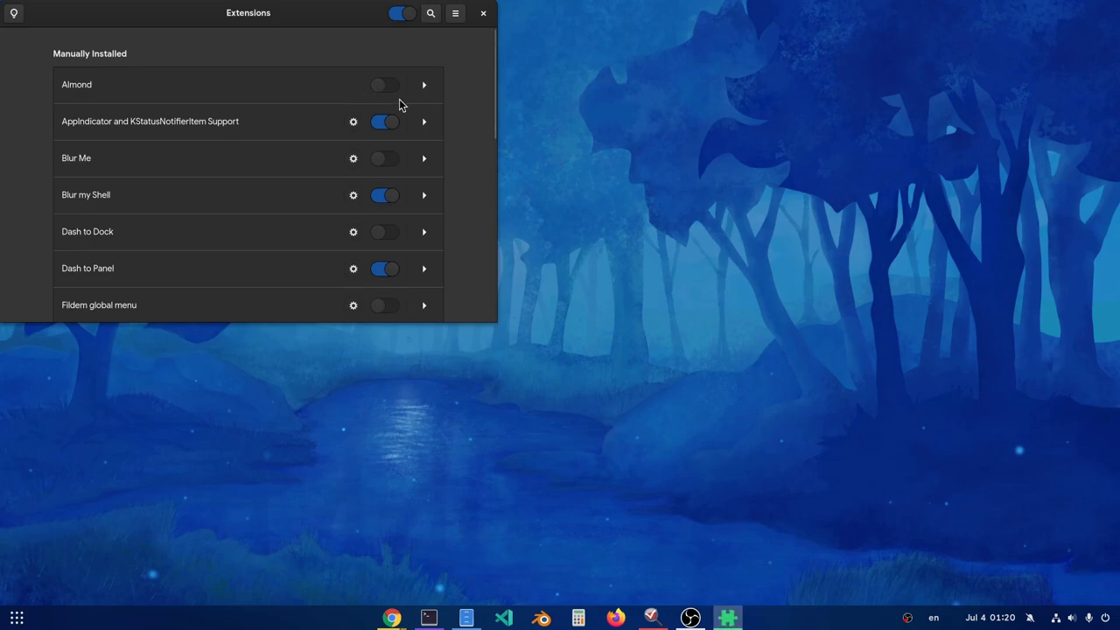
scroll(416, 123, "down", 8)
scroll(418, 126, "down", 2)
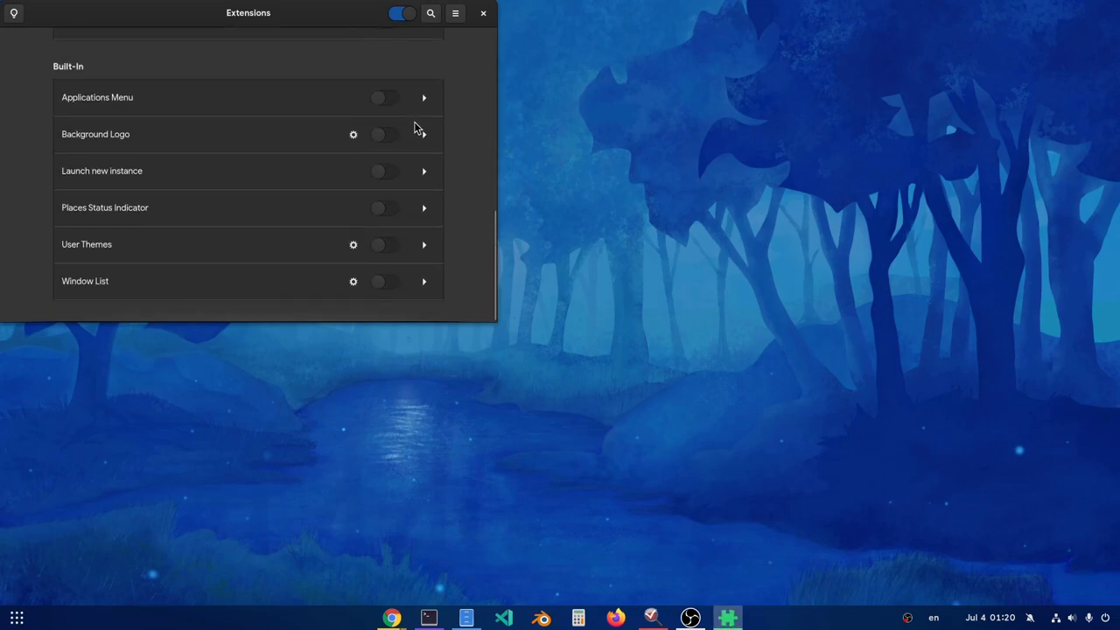
Step: Enable Background Logo and turn on 'Show for all backgrounds' in its settings
left_click(379, 140)
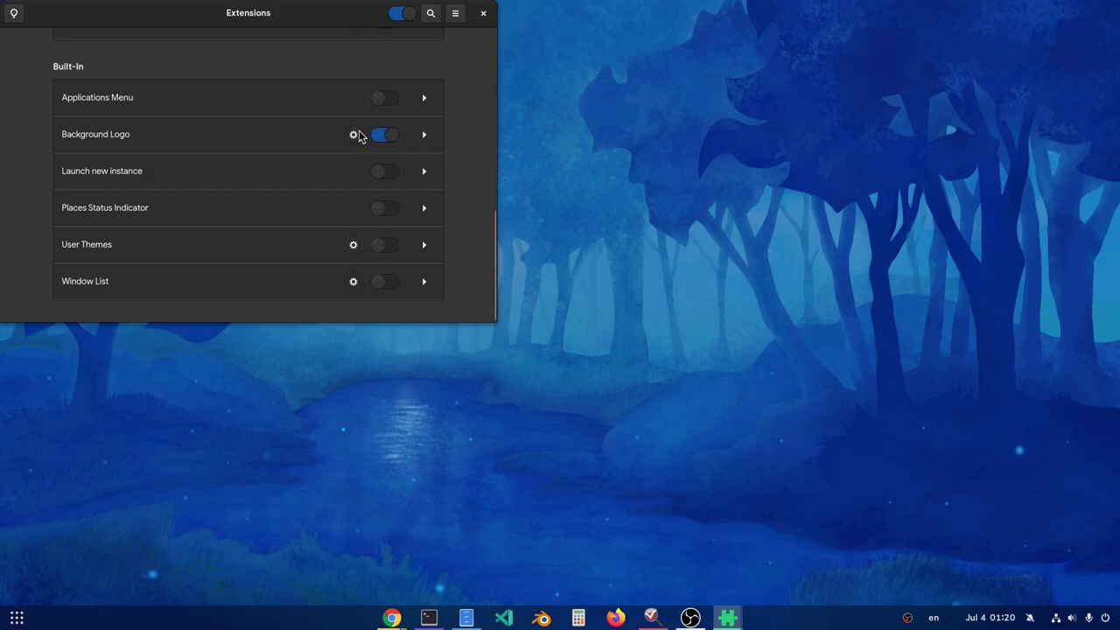
left_click(354, 135)
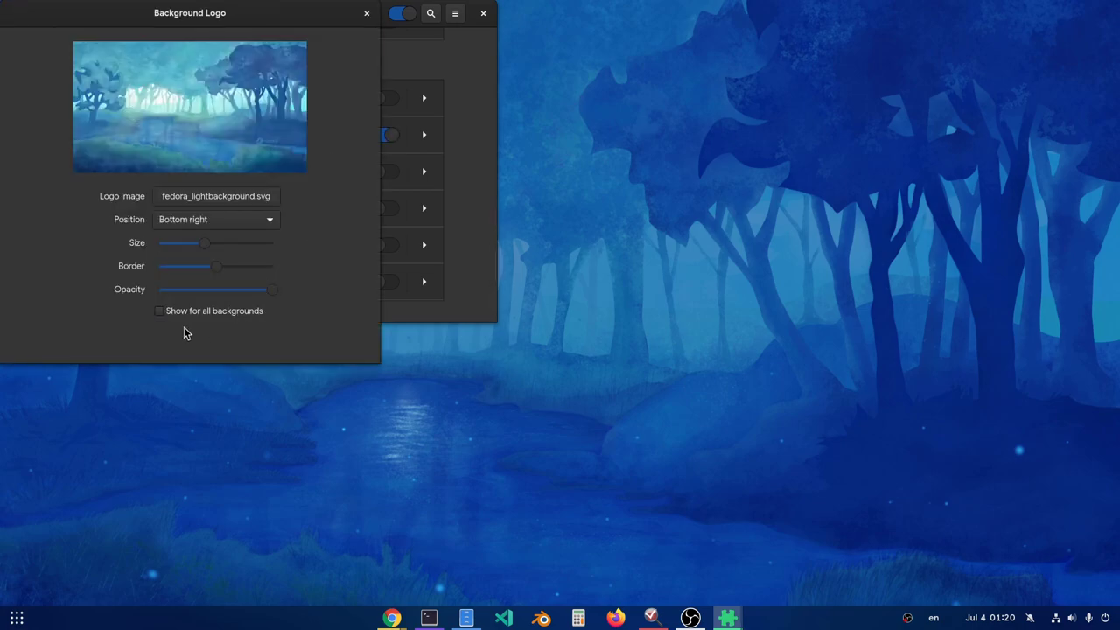
left_click(219, 317)
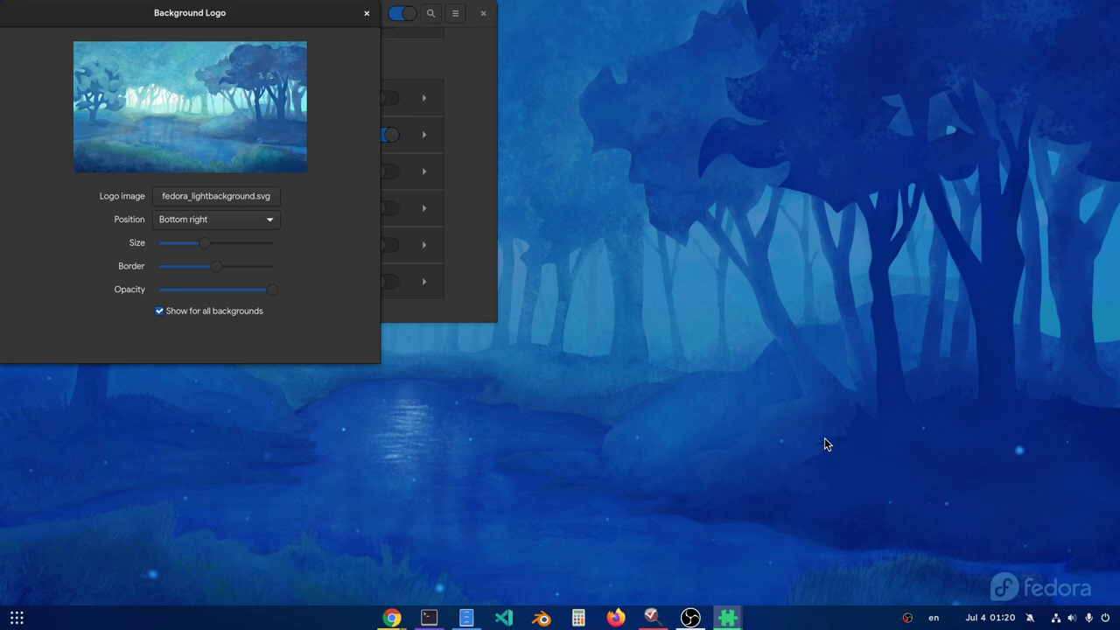
key("super")
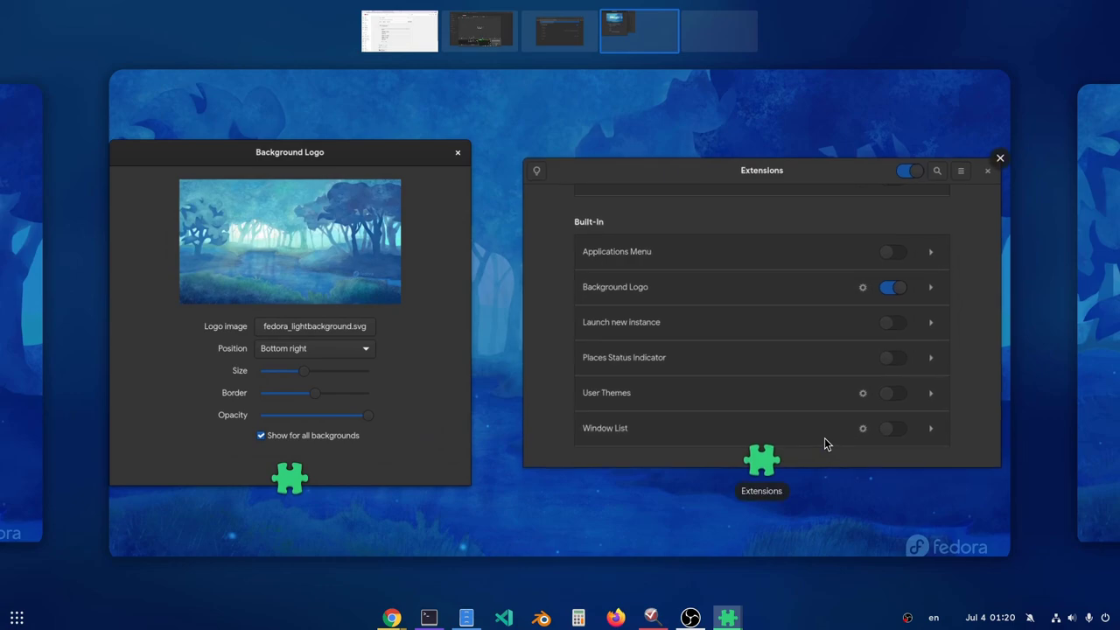
left_click(945, 532)
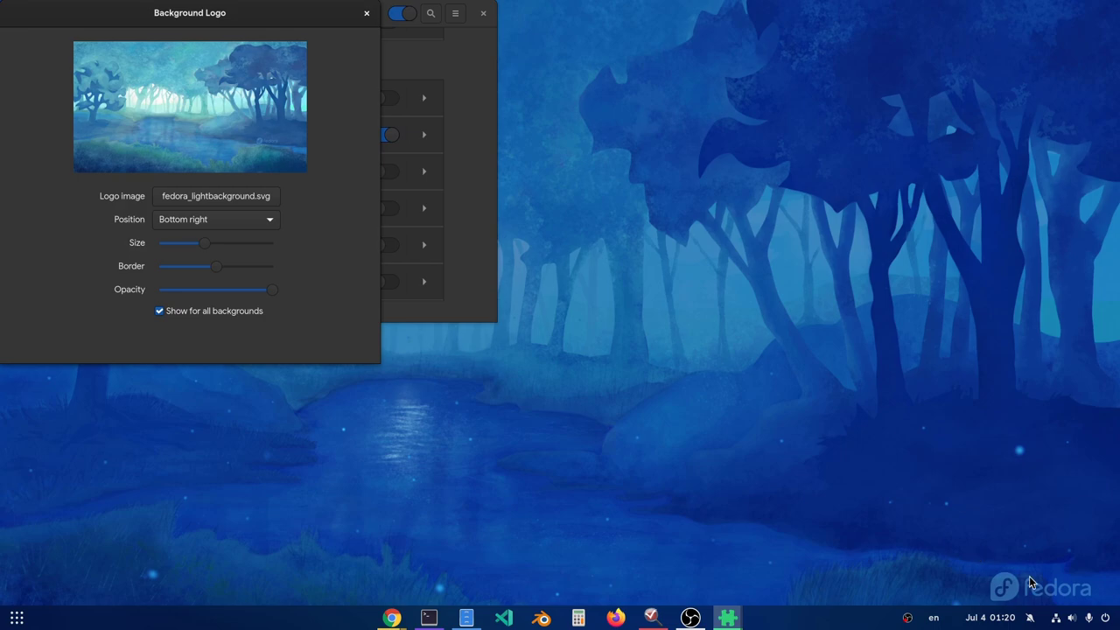
key("super")
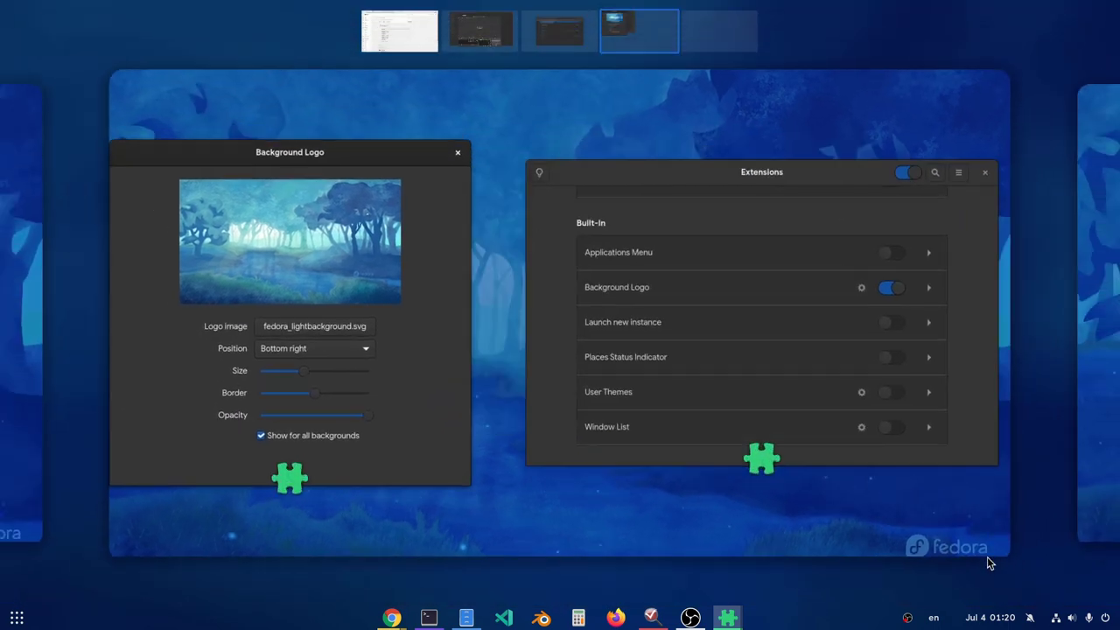
left_click(937, 514)
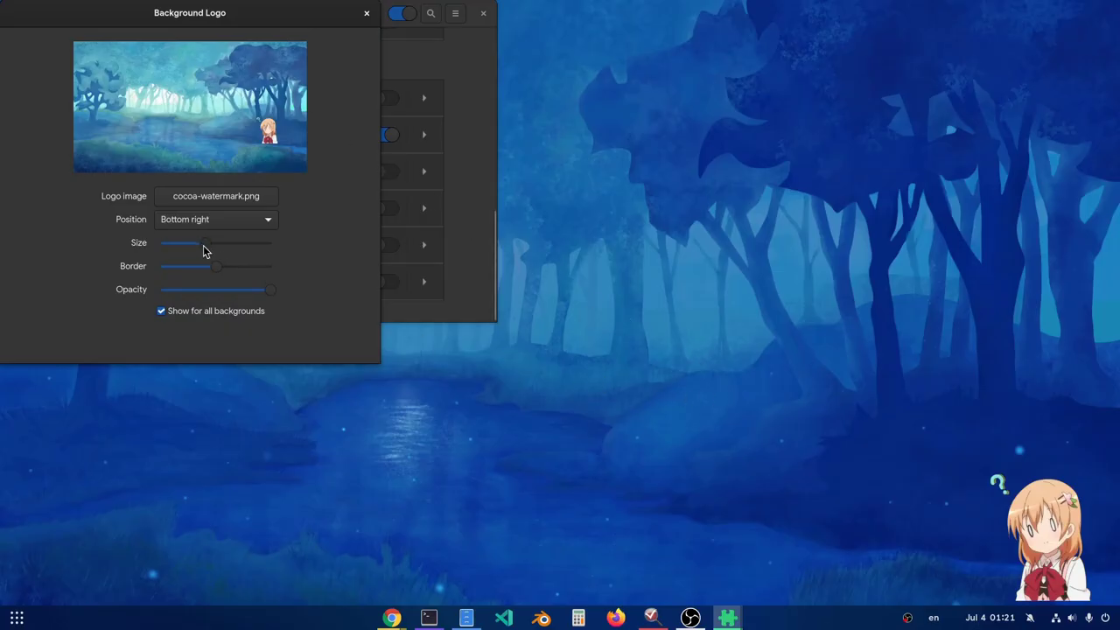
Step: Enlarge the watermark with the Size slider and reduce its Border spacing from the screen edge
left_click_drag(203, 246, 224, 258)
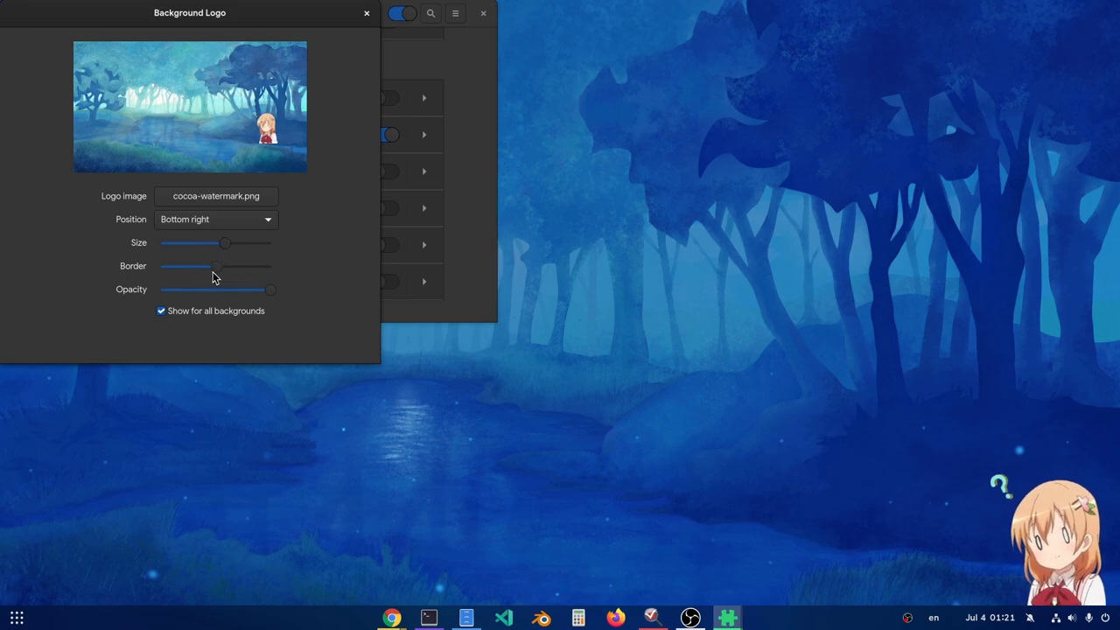
mouse_move(212, 271)
left_mouse_down()
mouse_move(198, 268)
mouse_move(223, 271)
mouse_move(197, 274)
left_mouse_up()
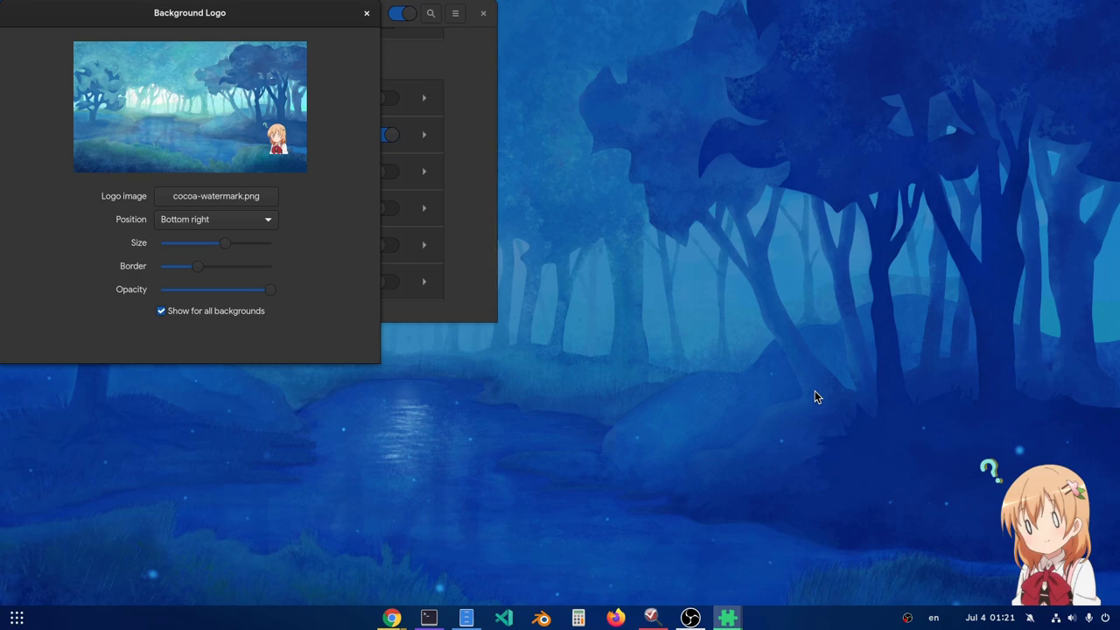
Step: Move between the empty and occupied workspaces, then view all workspaces in the Activities overview
key("super+Page_Down")
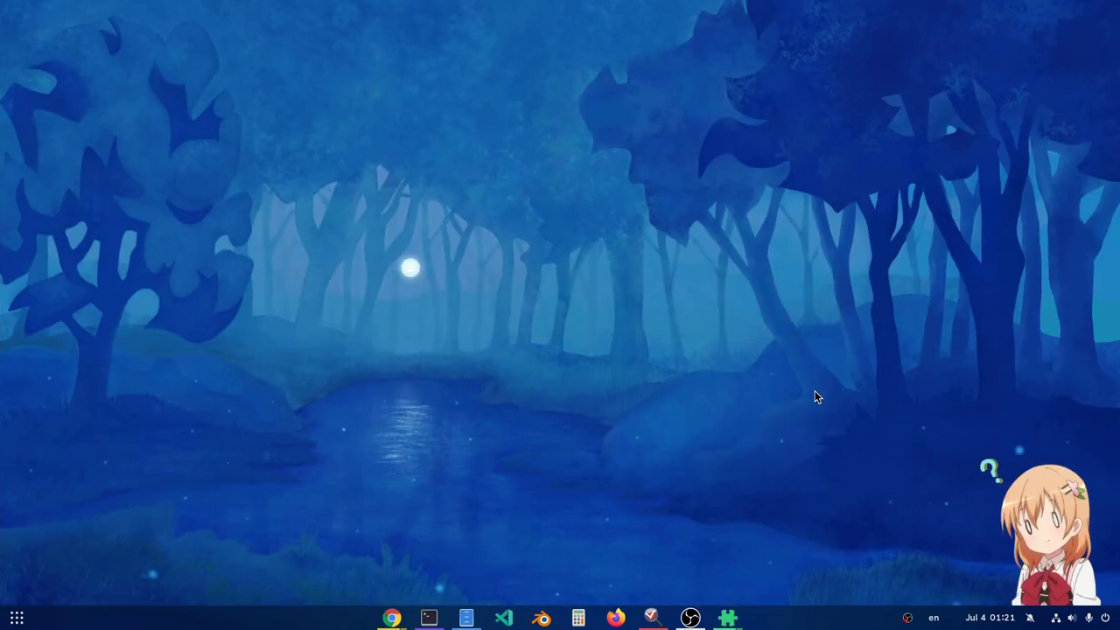
key("super+Page_Up")
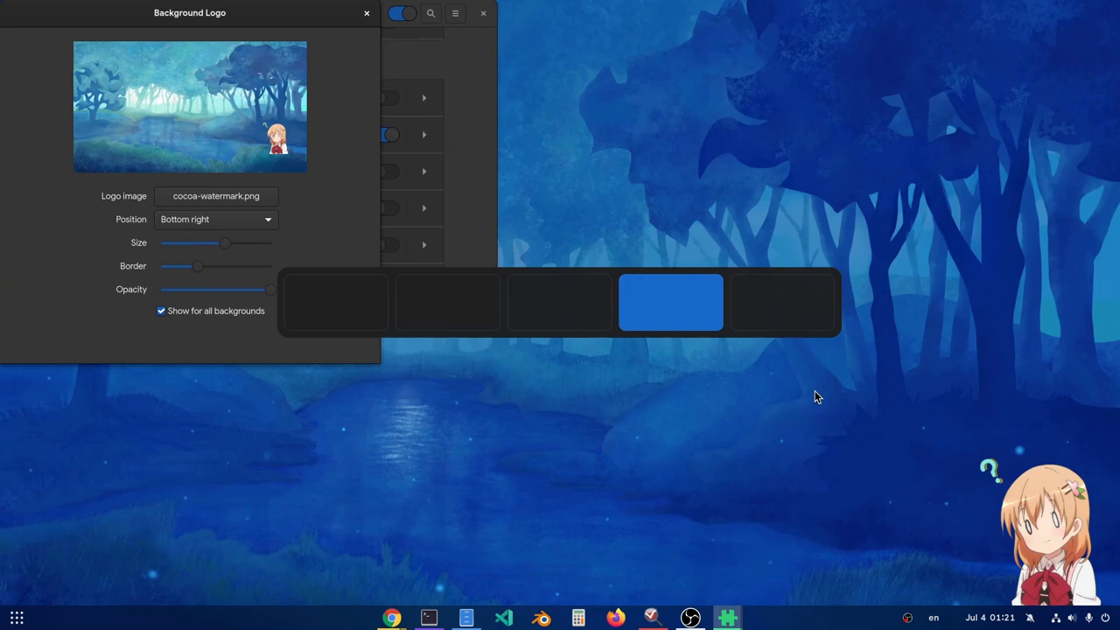
key("super+Page_Down")
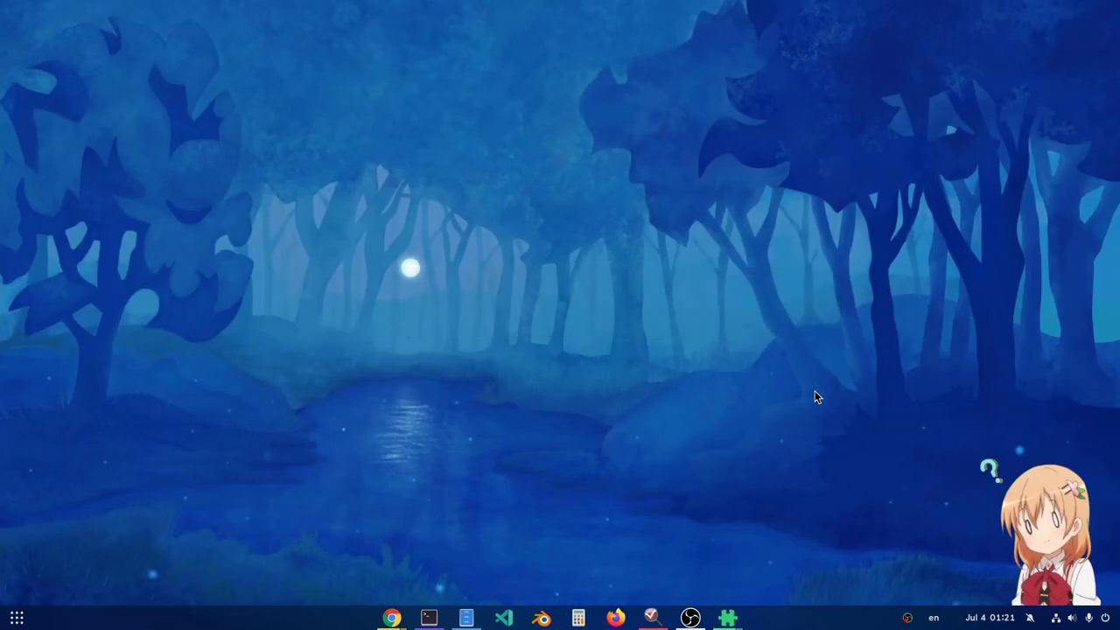
key("super")
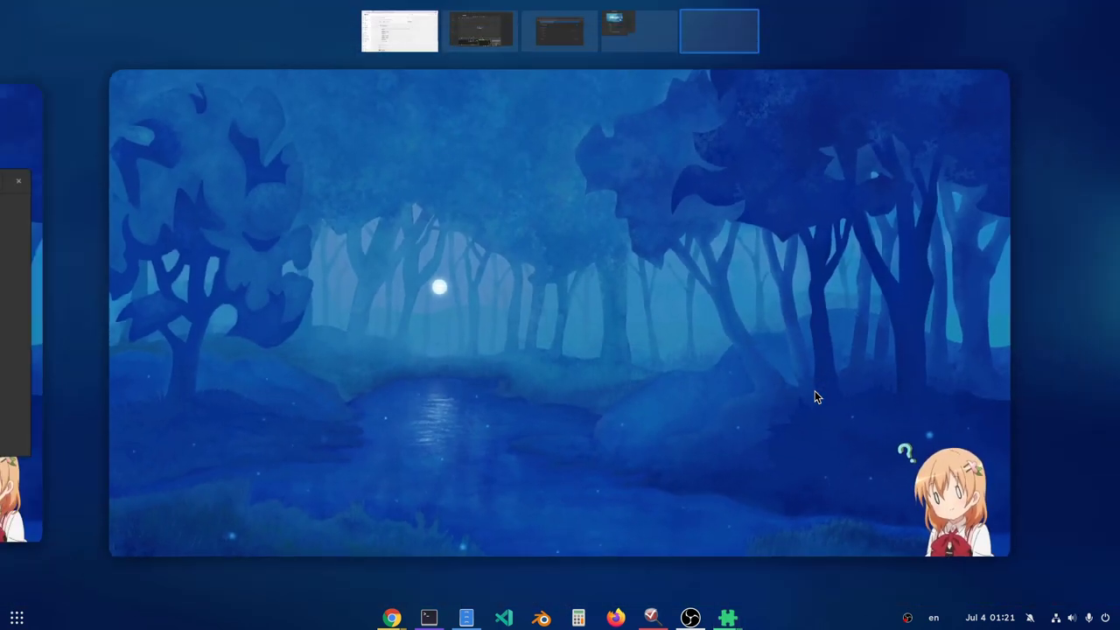
key("super")
key("super")
scroll(887, 468, "up", 1)
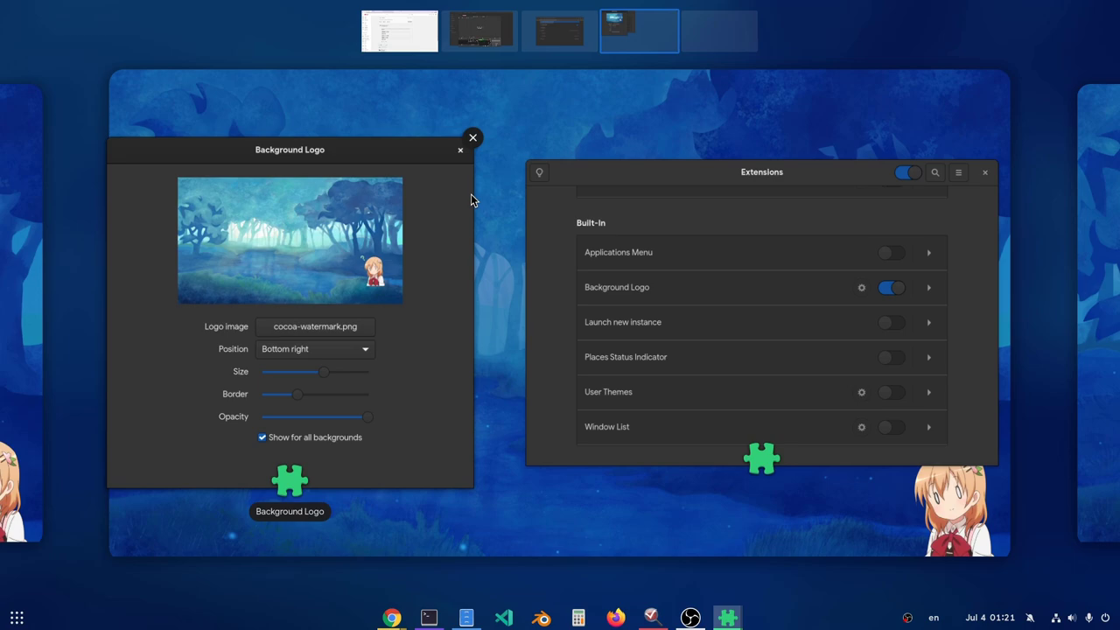
Step: Close the Background Logo settings and search the installed extensions for 'perf'
left_click(469, 137)
left_click(605, 266)
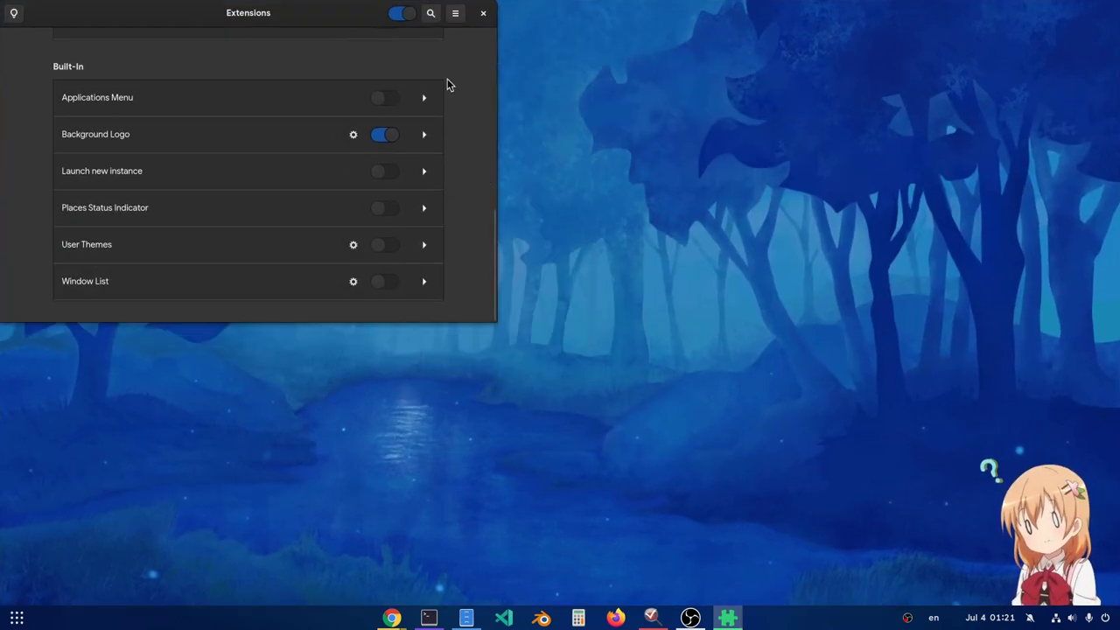
left_click(430, 14)
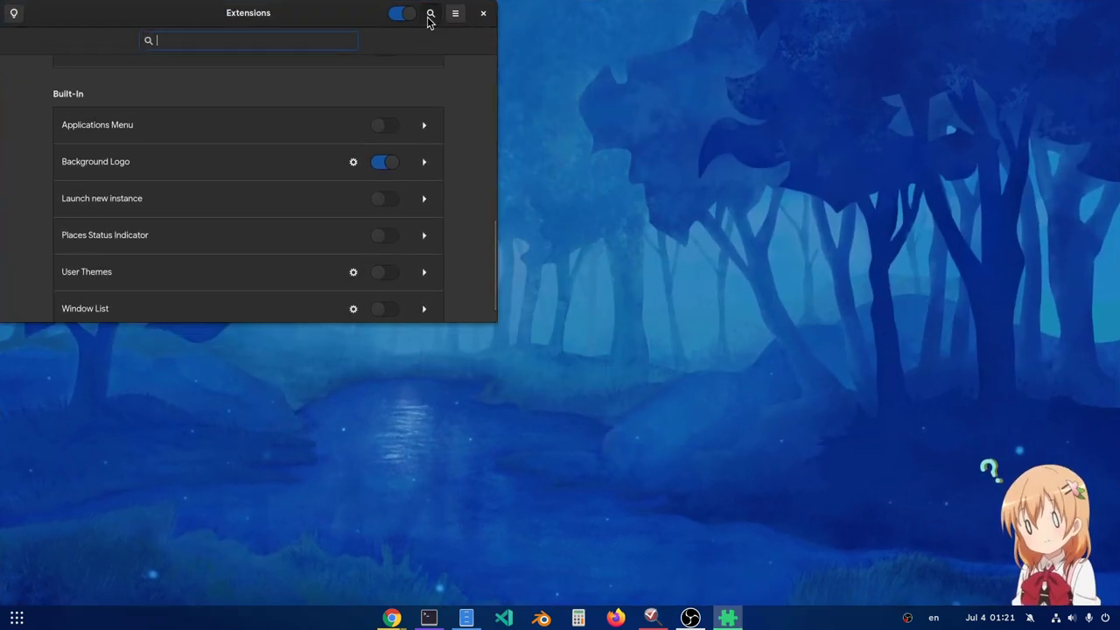
type("perf")
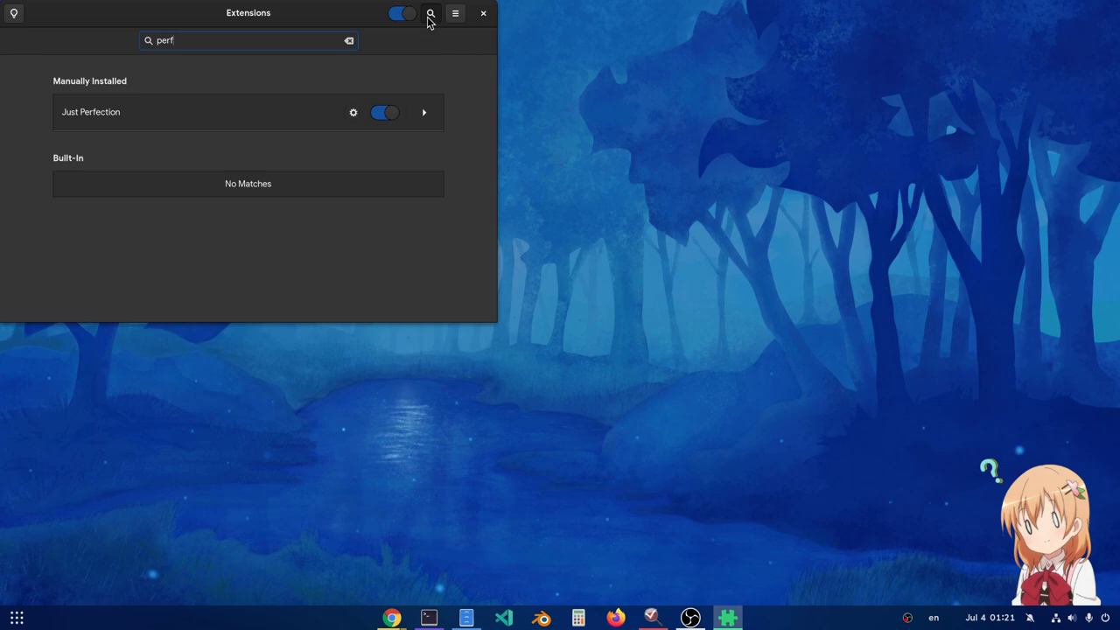
Step: Set Just Perfection's Animation option to Slowest
left_click(354, 113)
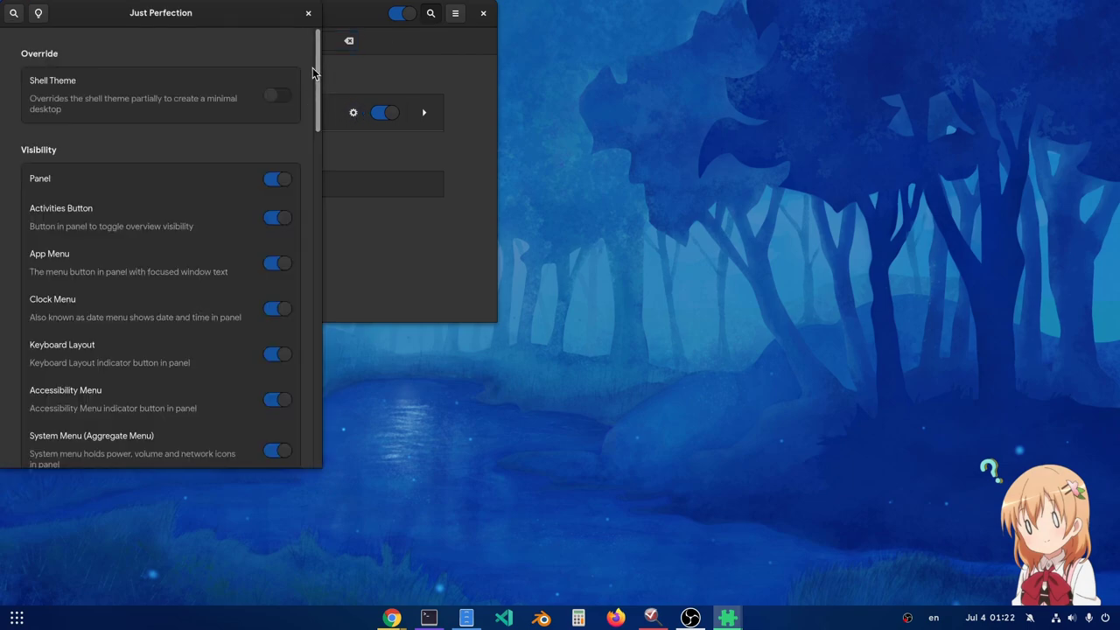
left_click_drag(315, 74, 283, 437)
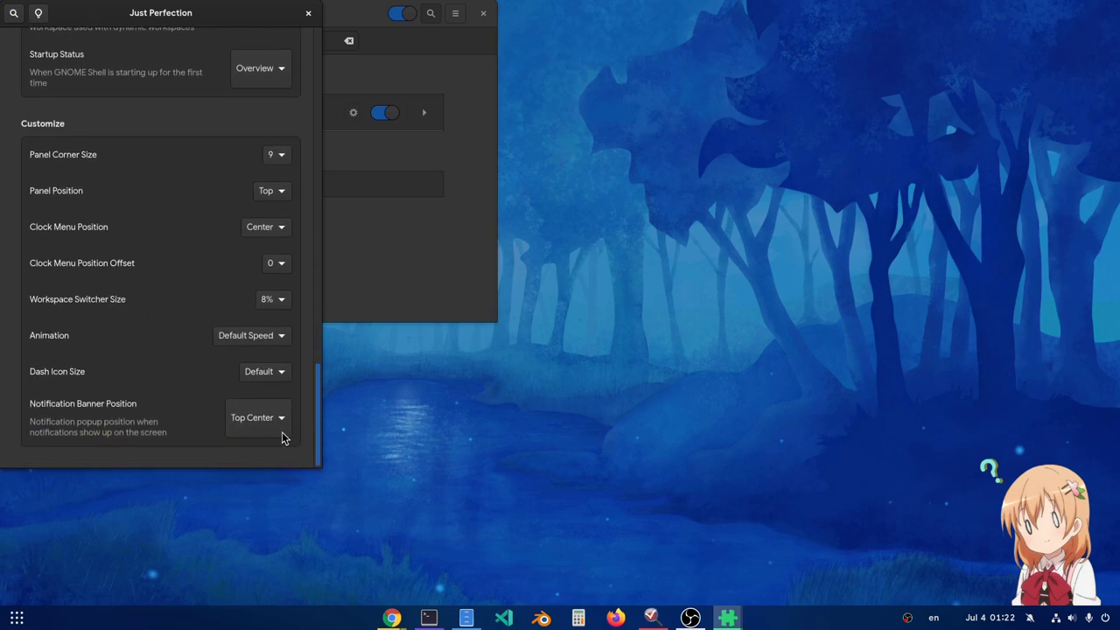
left_click(269, 346)
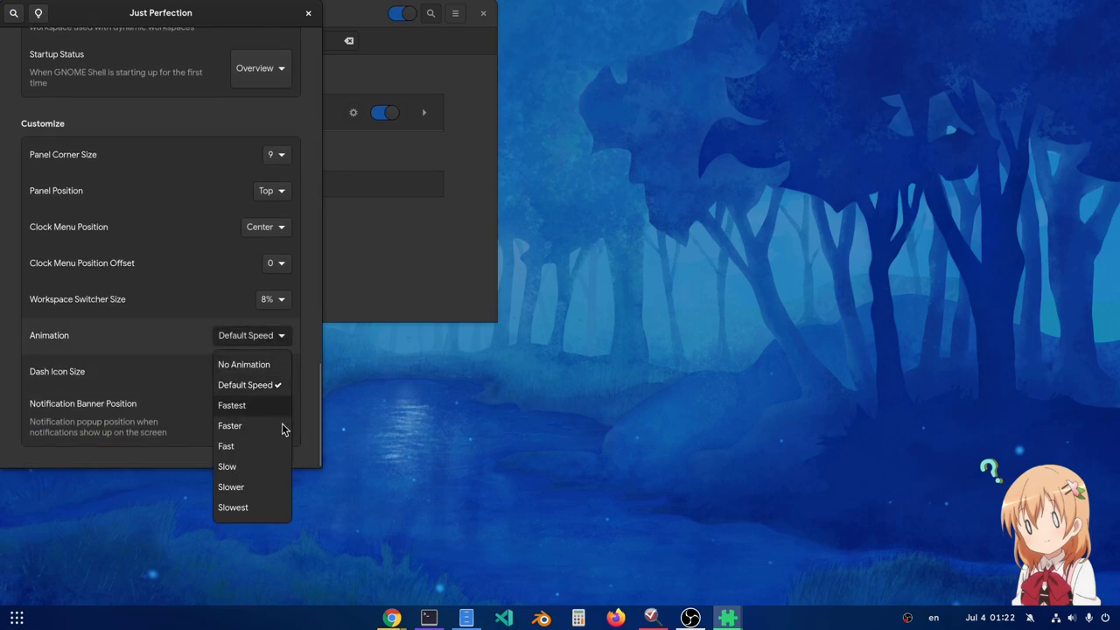
left_click(259, 509)
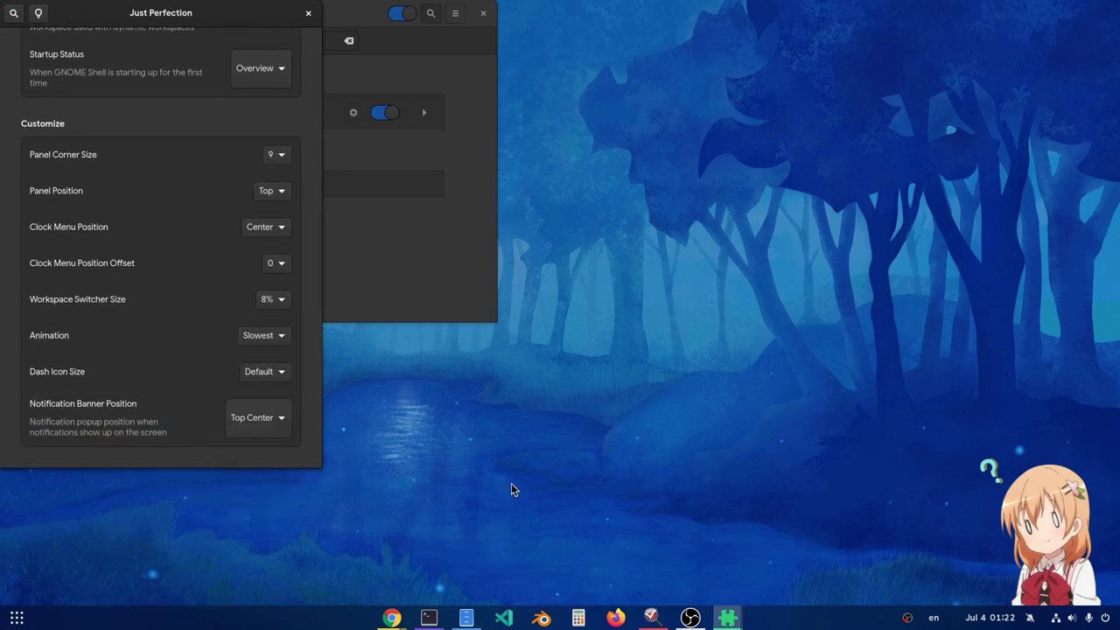
Step: On the empty workspace, toggle the overview twice at slowest speed, then show the app grid
key("ctrl+alt+Right")
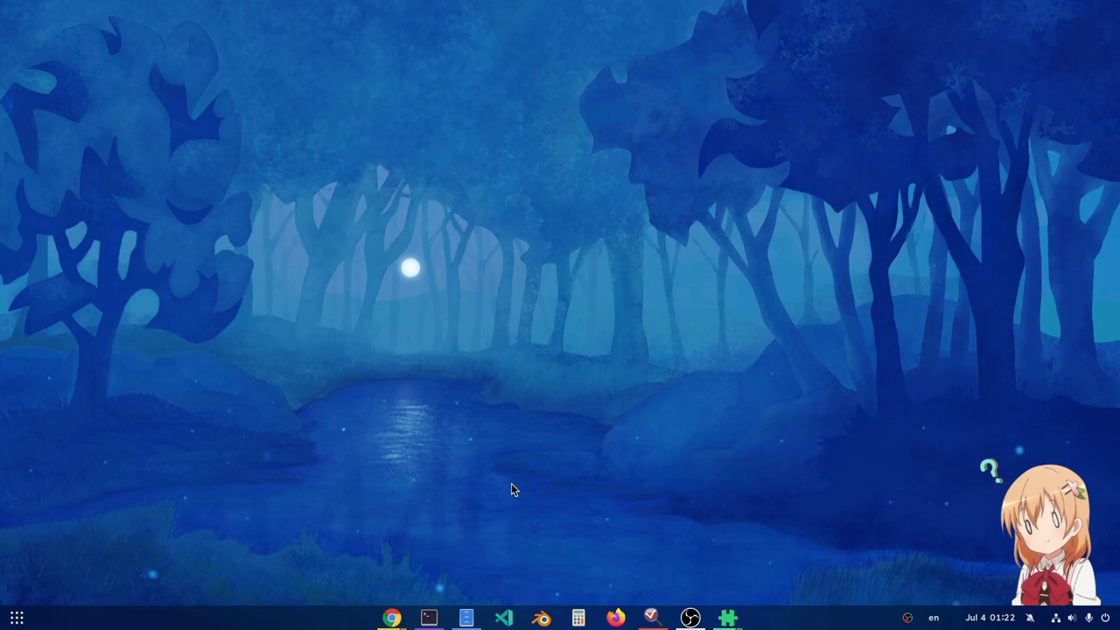
key("super")
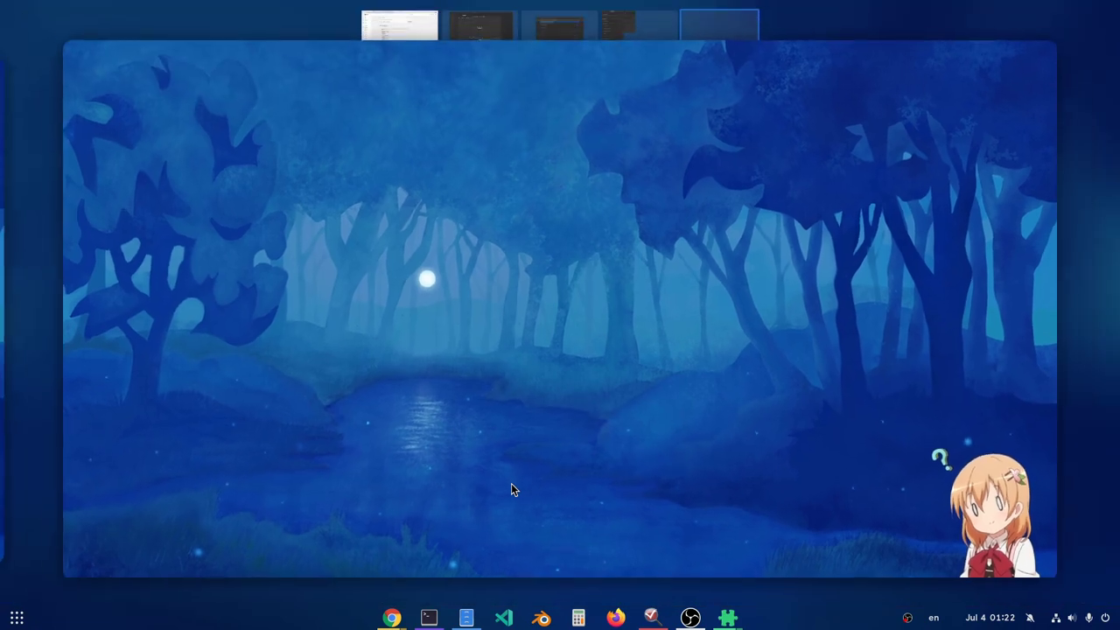
key("super")
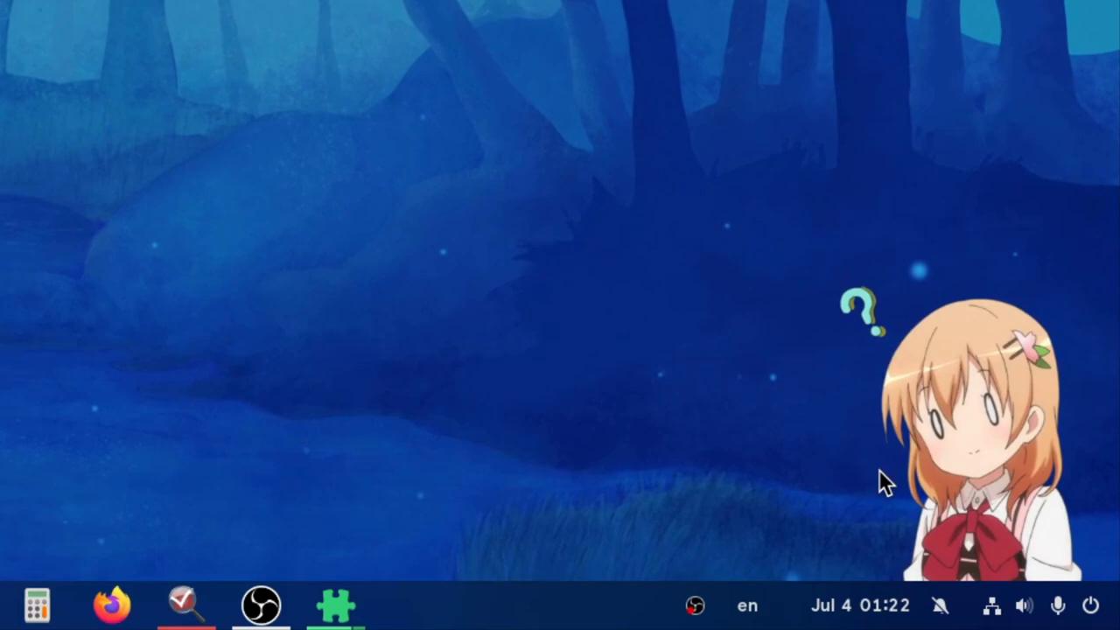
key("super")
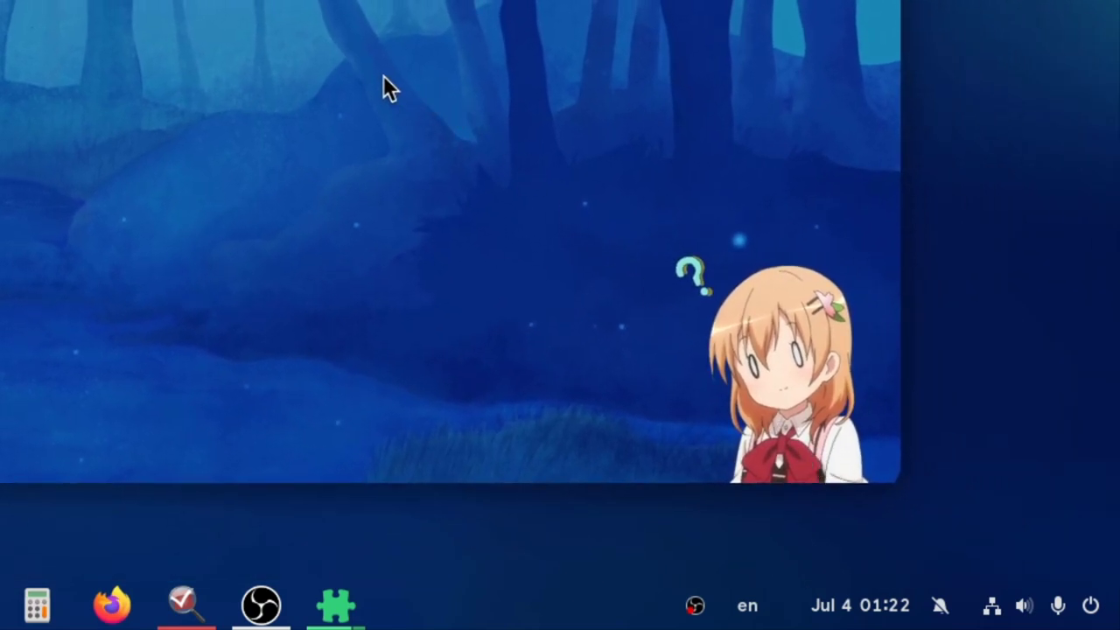
key("super")
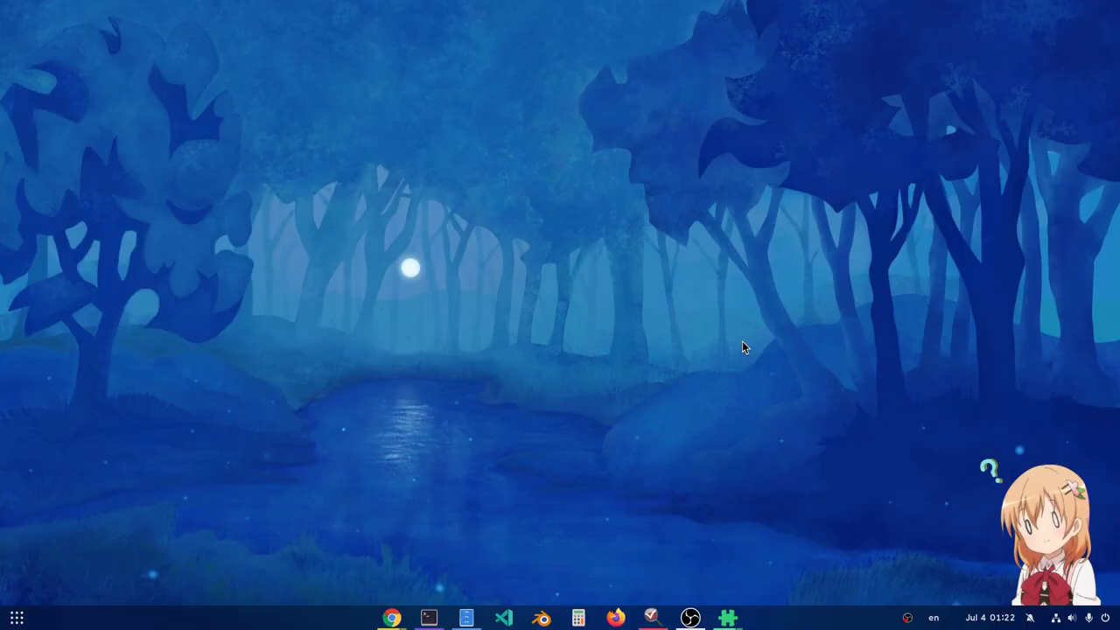
key("super+a")
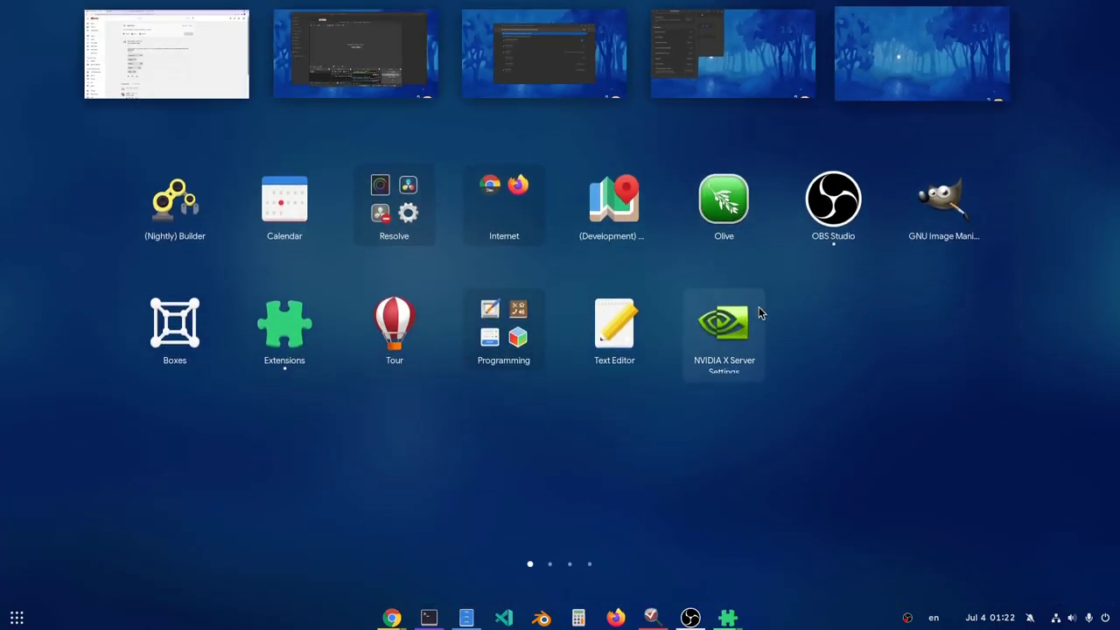
Step: Type 'How are yuo?' on line 3 and browse the spelling suggestions and languages for 'yuo'
left_click(939, 78)
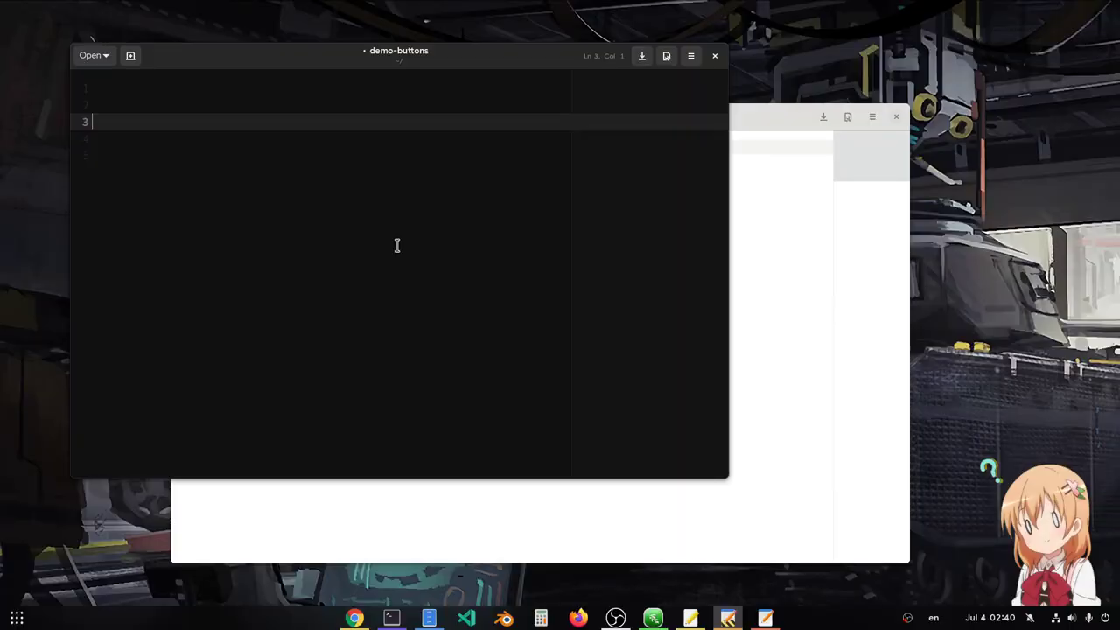
type("How ar")
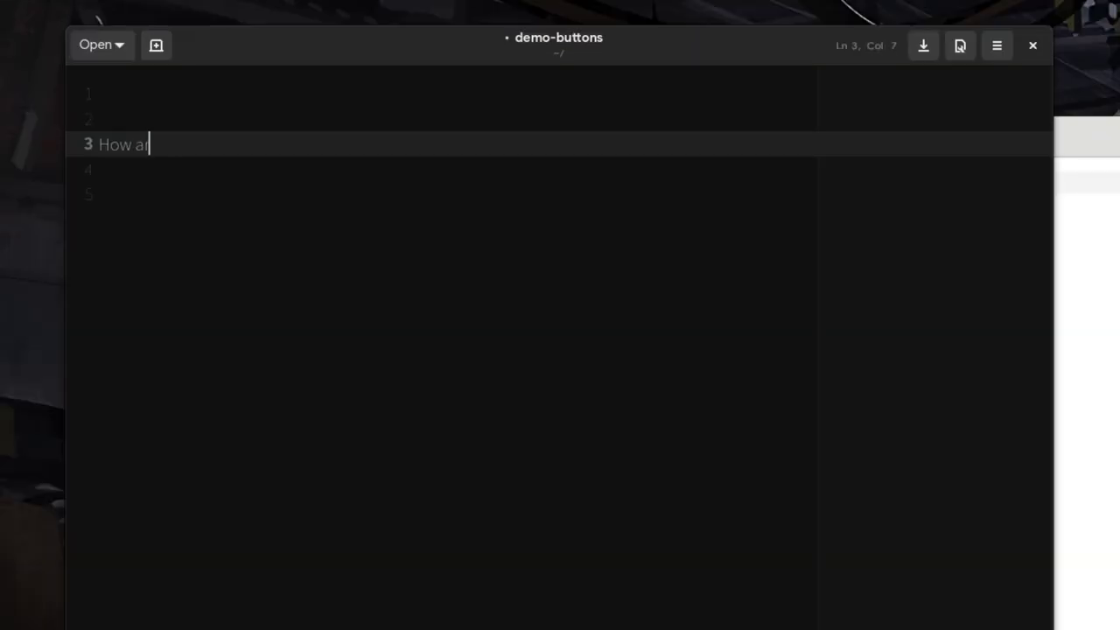
type("e yuo?")
right_click(168, 146)
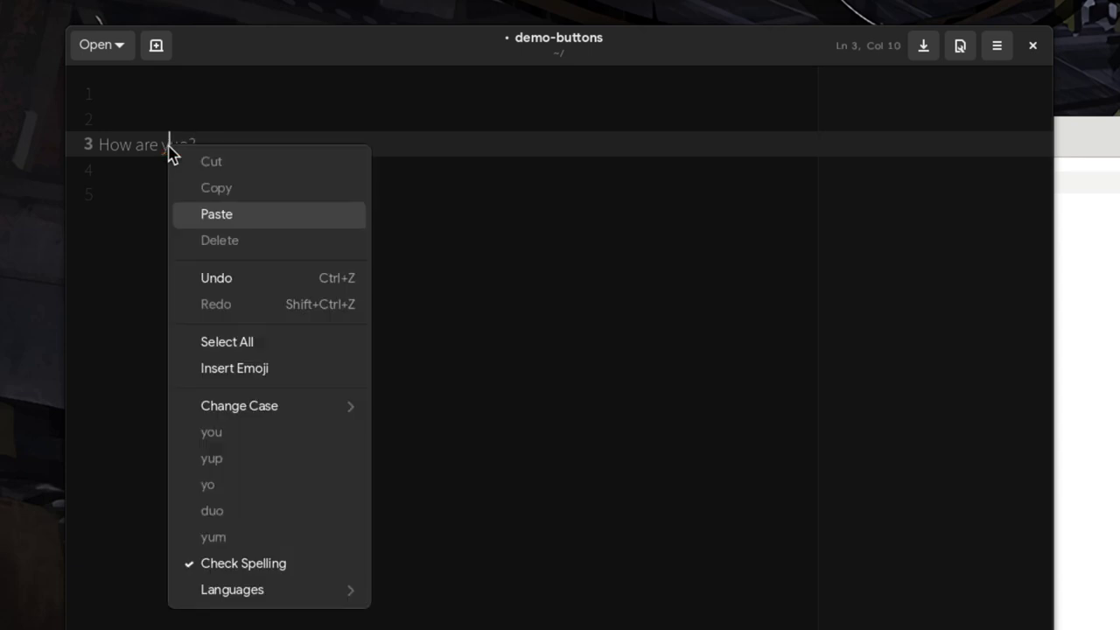
left_click(268, 593)
left_click(216, 170)
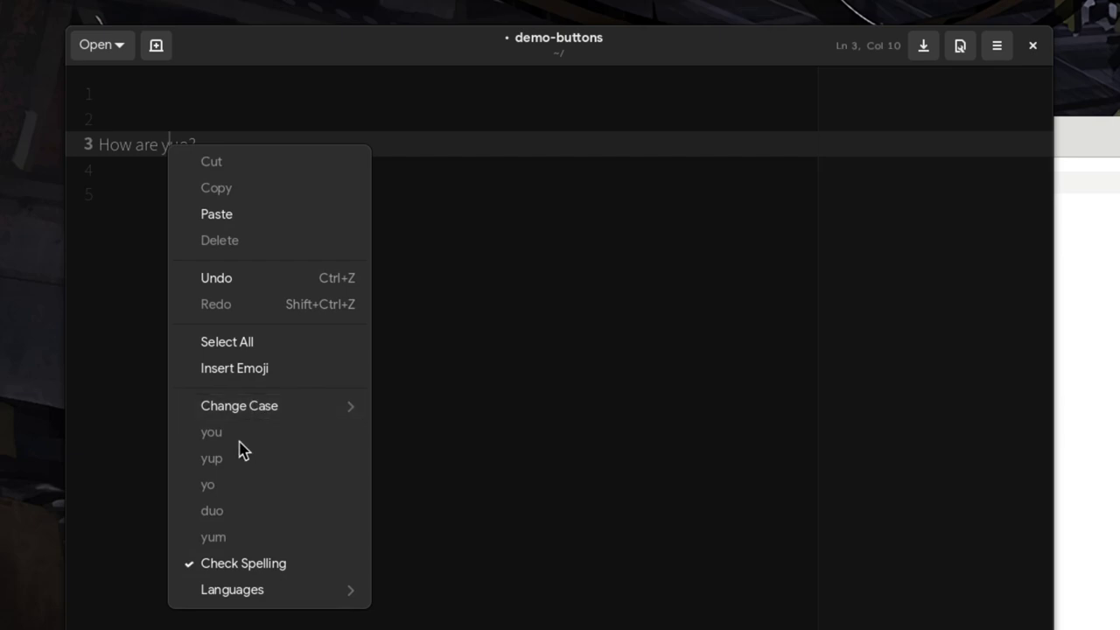
key("Escape")
left_click(321, 250)
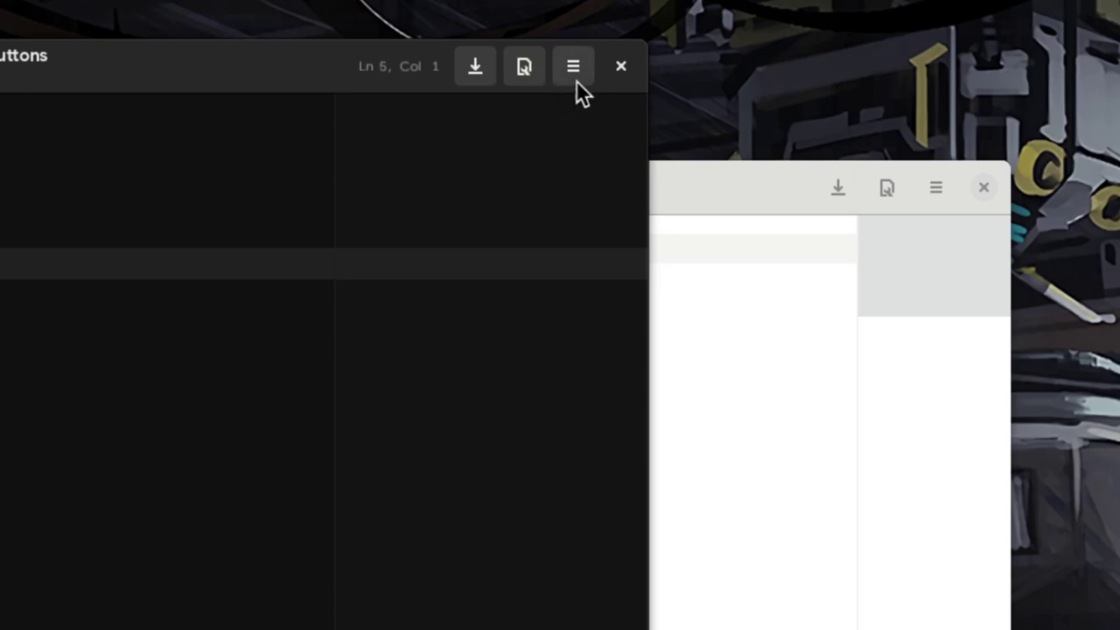
Step: Switch the Text Editor to the light style
left_click(574, 70)
left_click(525, 144)
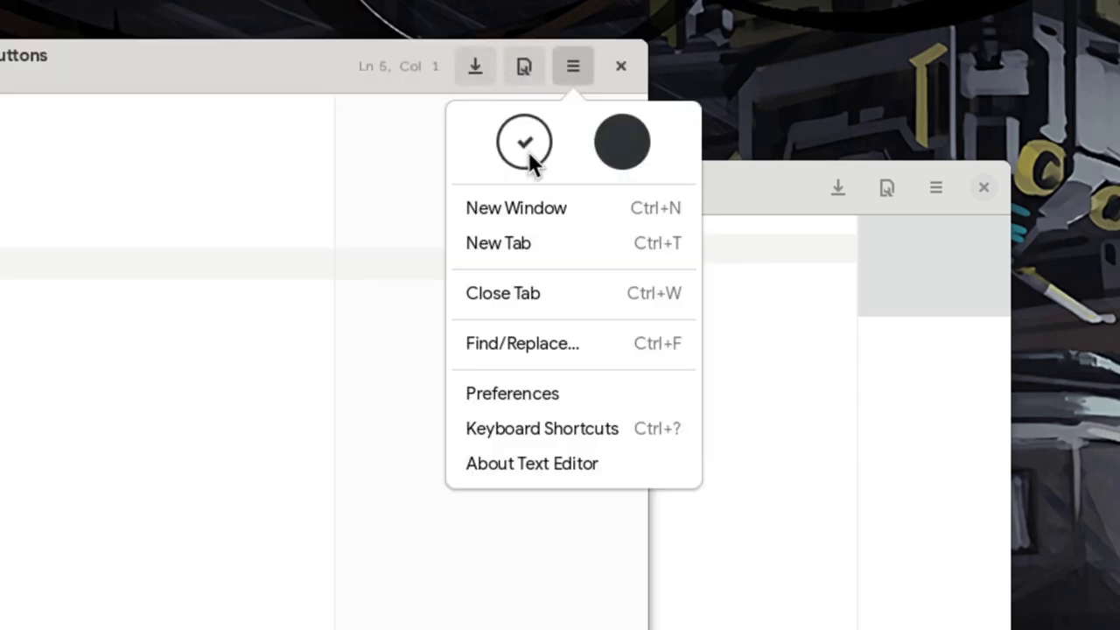
left_click(402, 152)
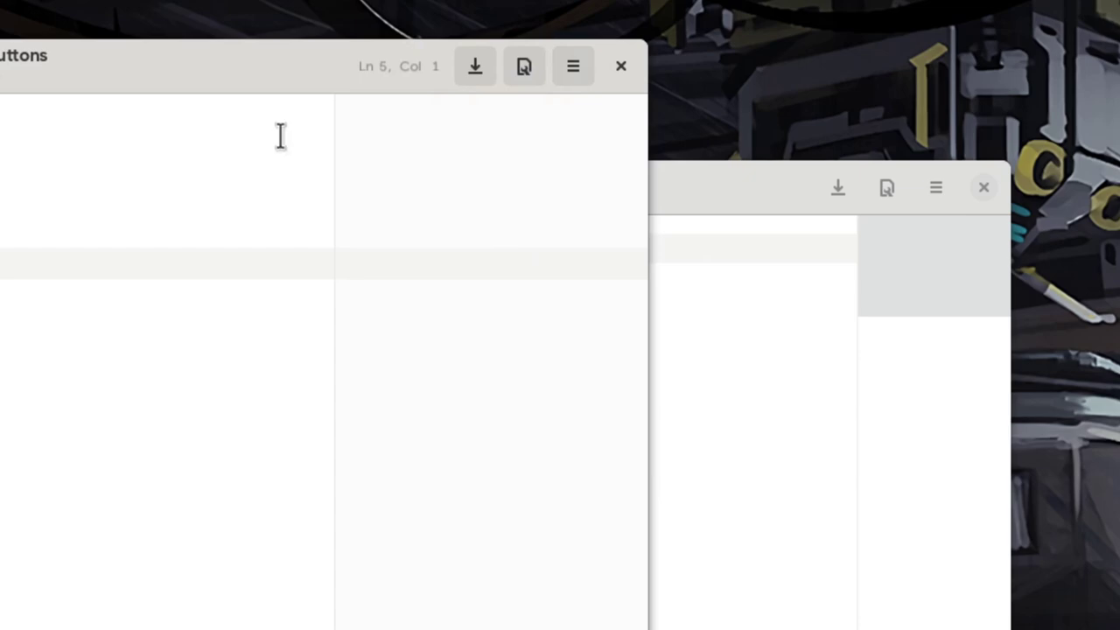
Step: Bring the New Document window forward and switch it back to the dark style
left_click(794, 374)
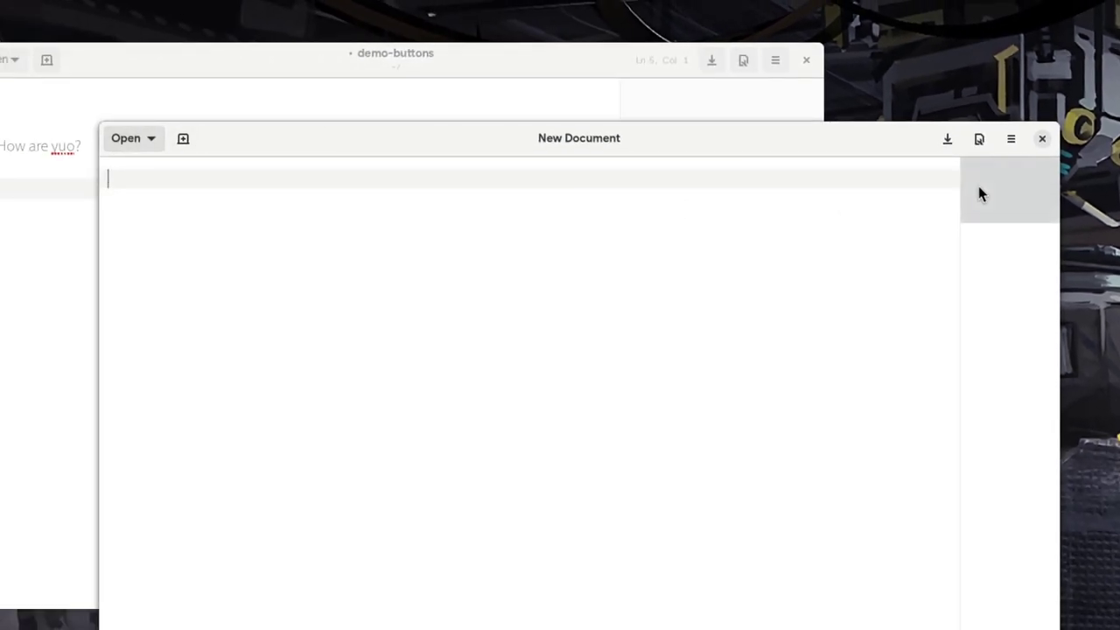
left_click(1010, 140)
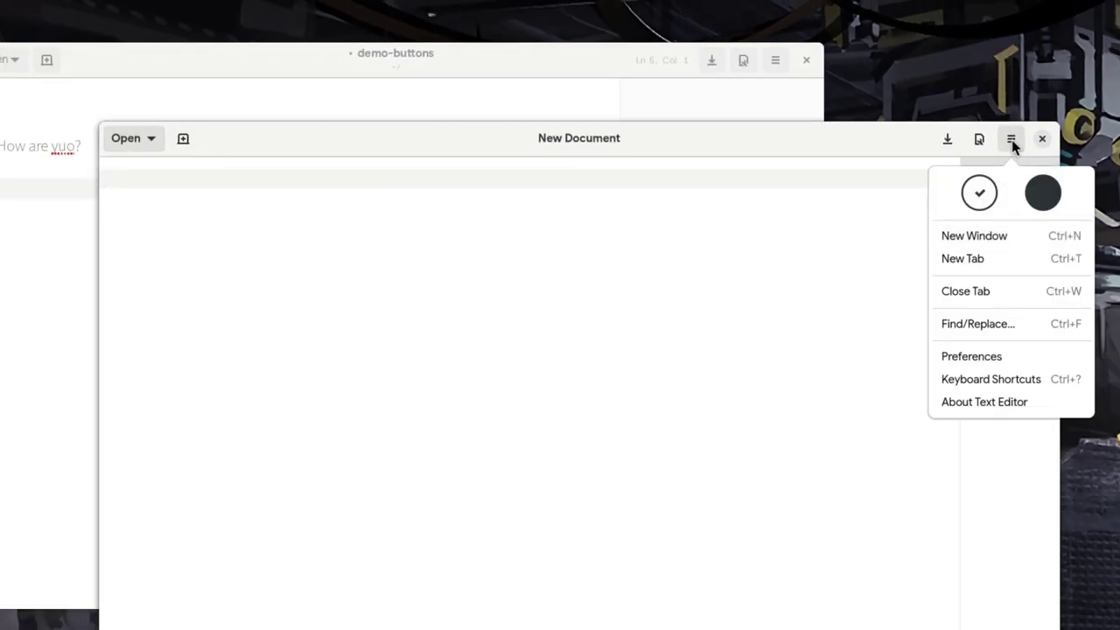
left_click(1040, 194)
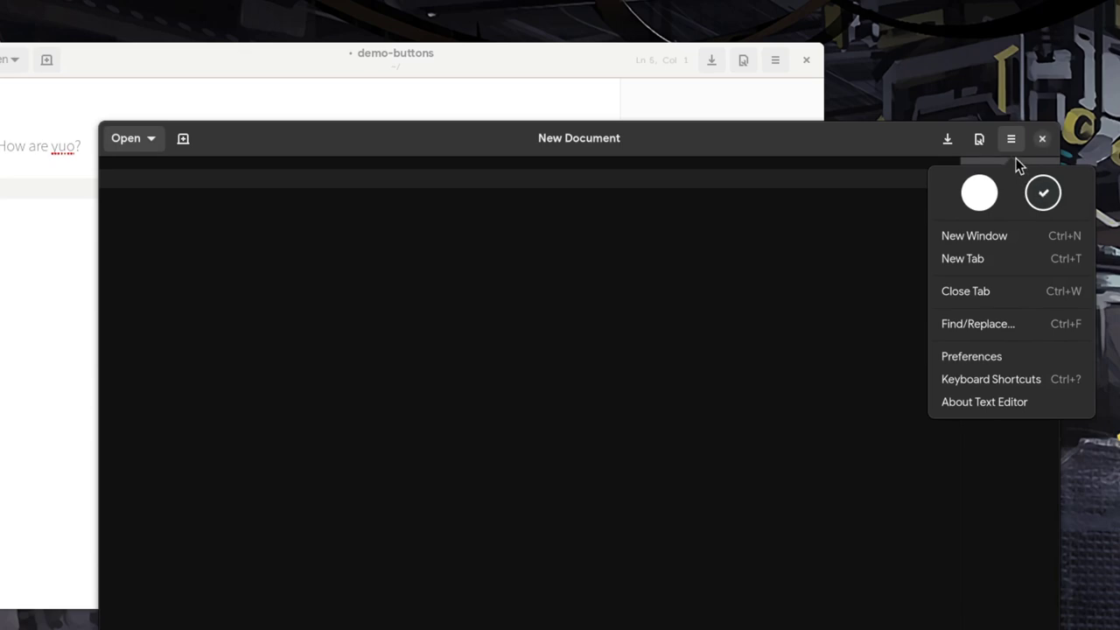
left_click(862, 219)
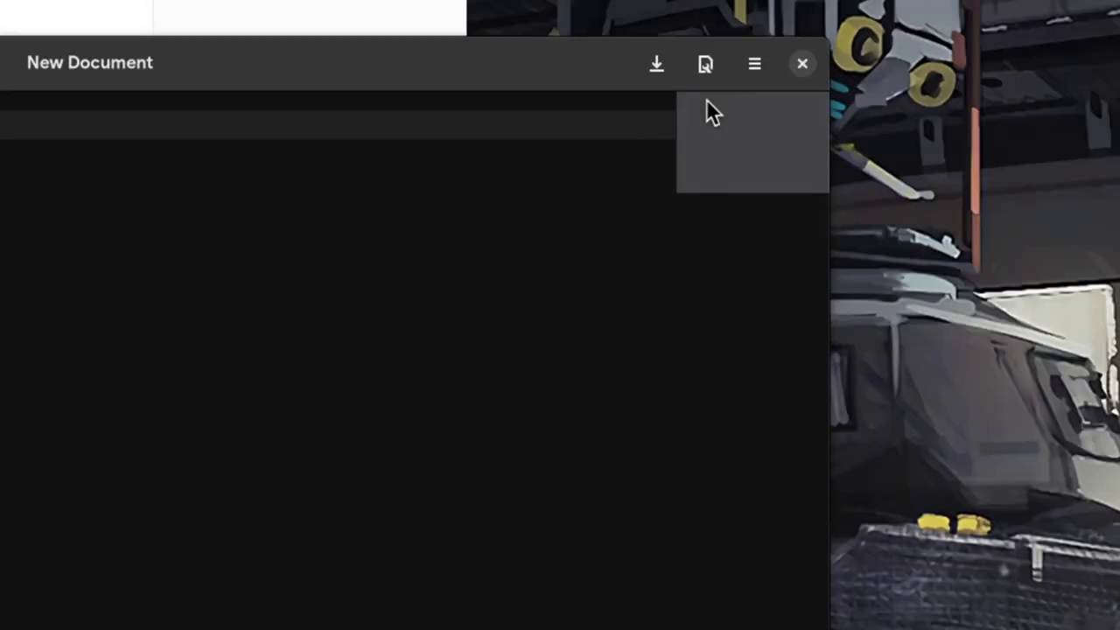
left_click(749, 65)
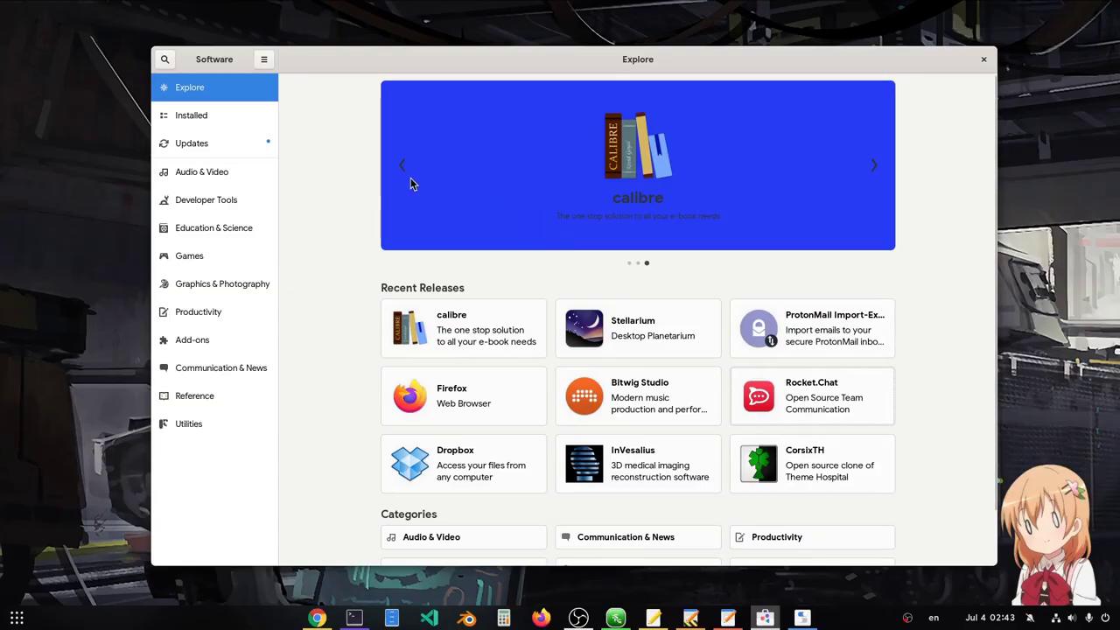
left_click(398, 166)
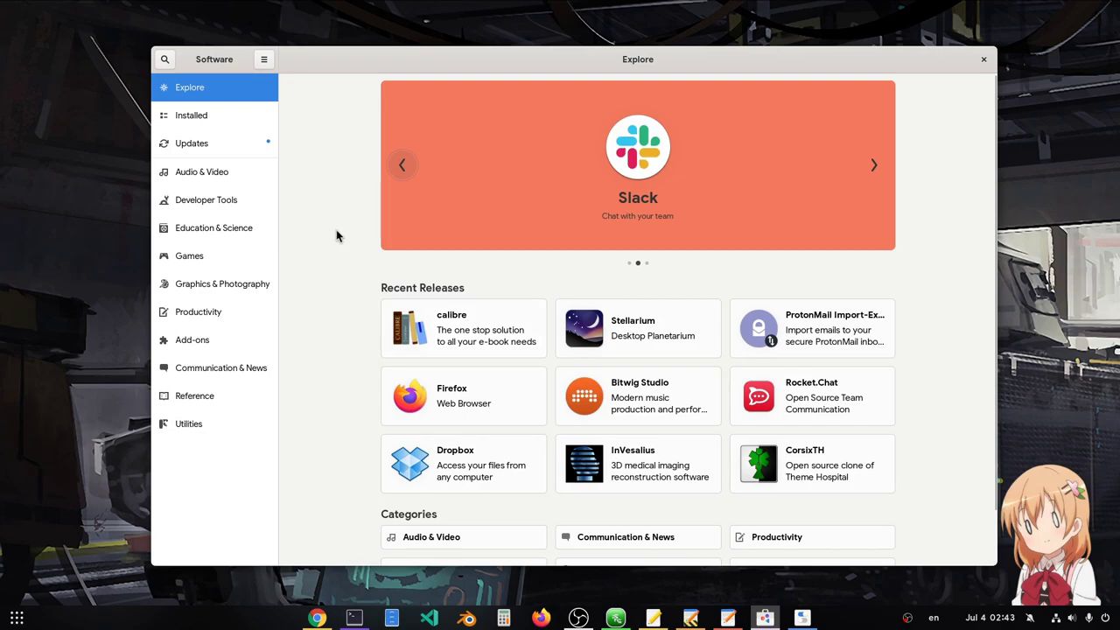
Step: Search for 'blend', open Blender's details page and start uninstalling it
type("blender")
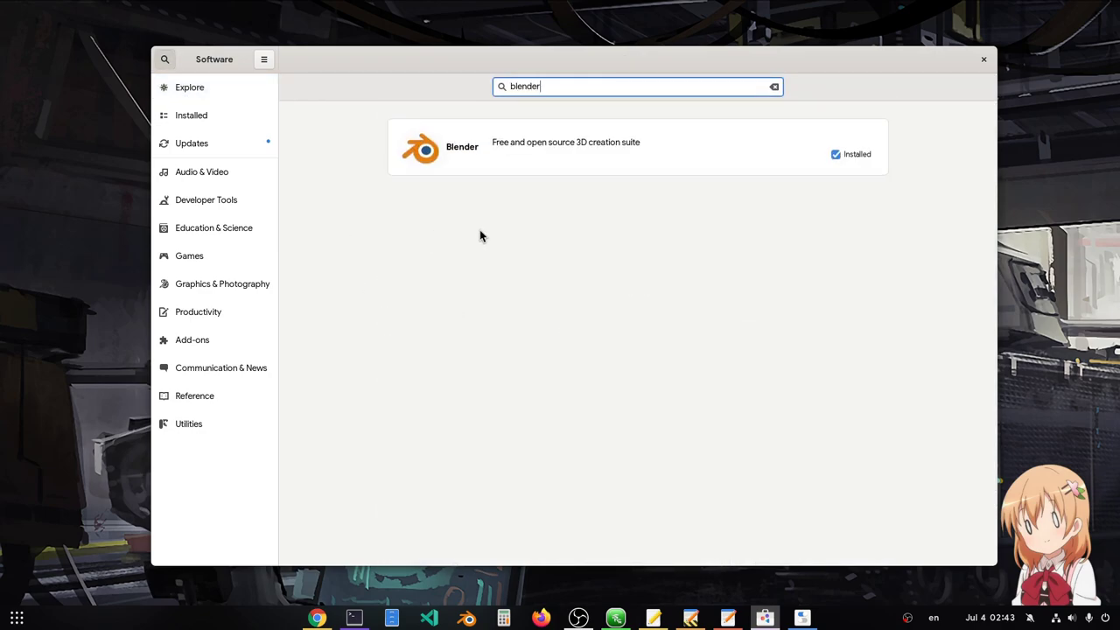
left_click(559, 164)
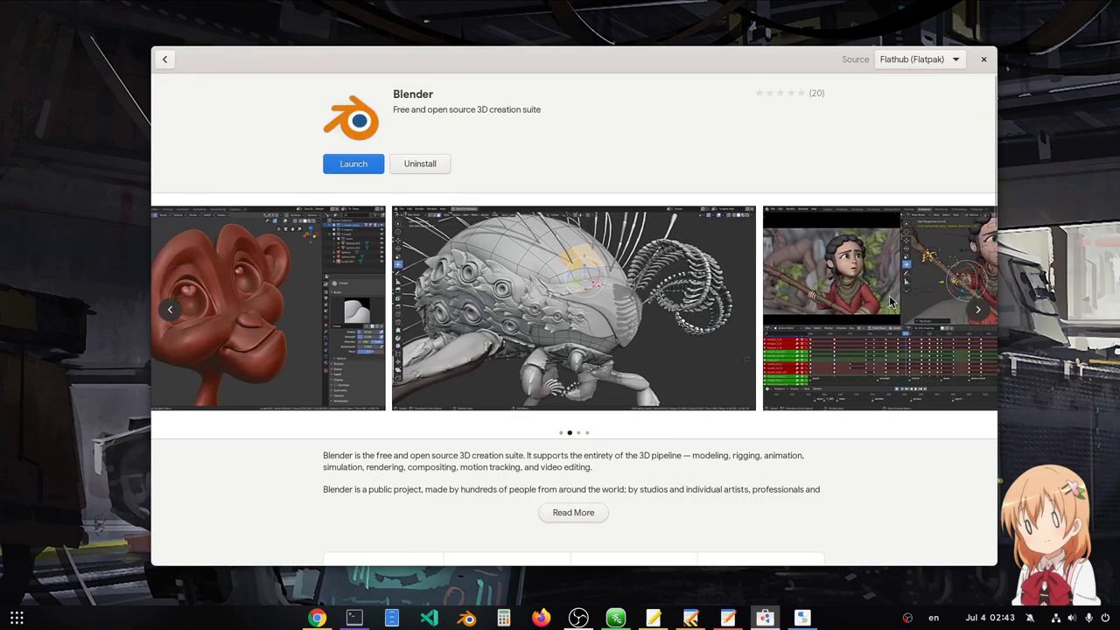
scroll(924, 499, "down", 5)
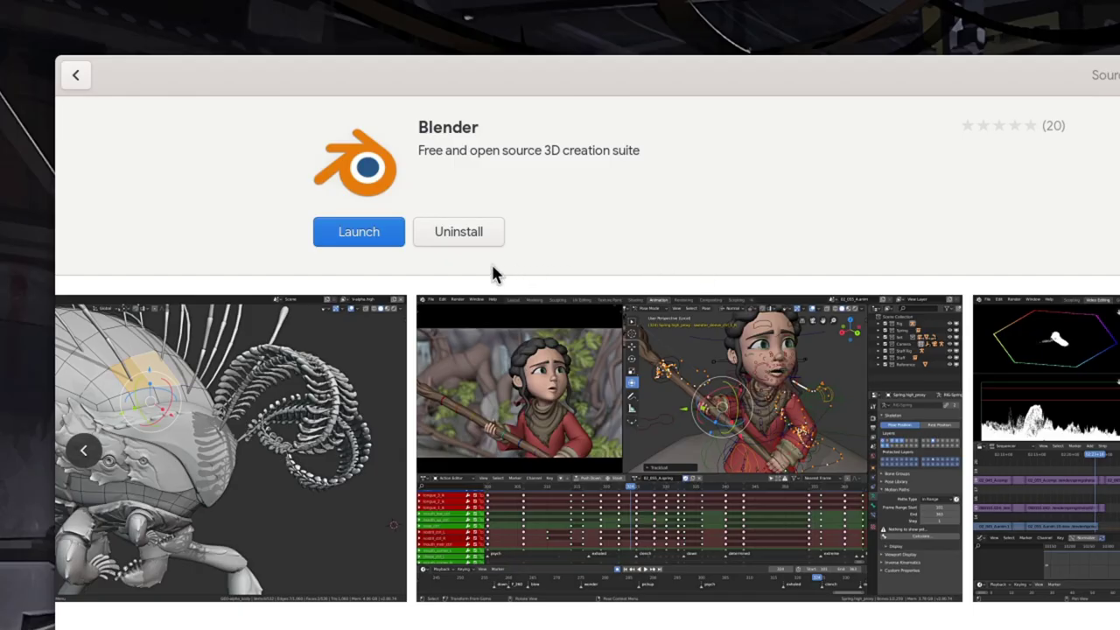
left_click(472, 229)
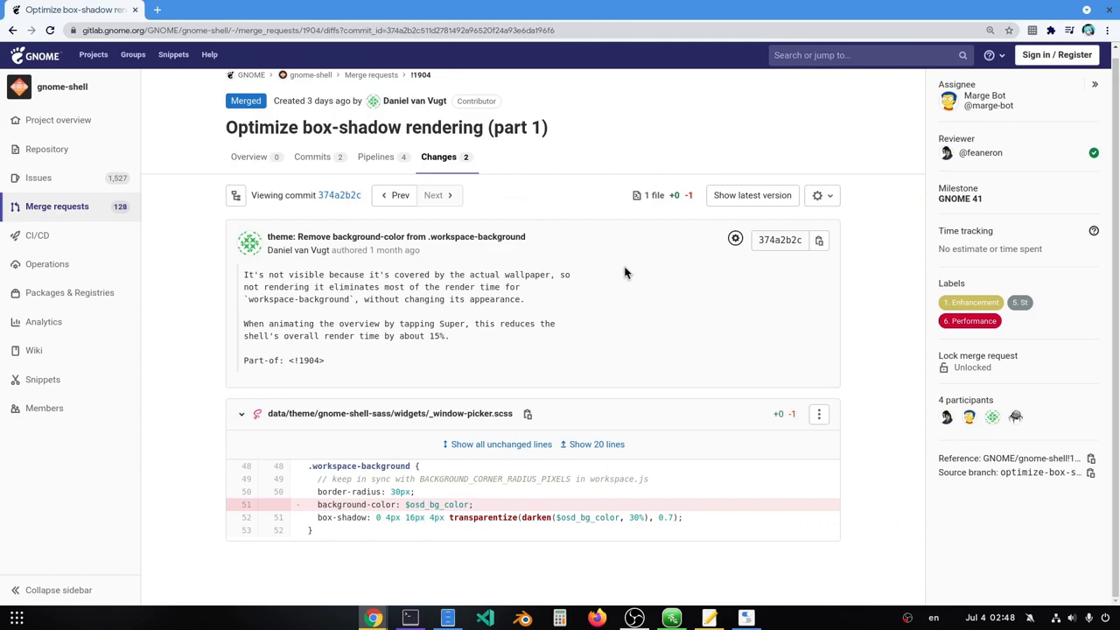
Step: Select the merge request title, diff line 51 with osd_bg_color, and the render-time commit paragraph
triple_click(465, 123)
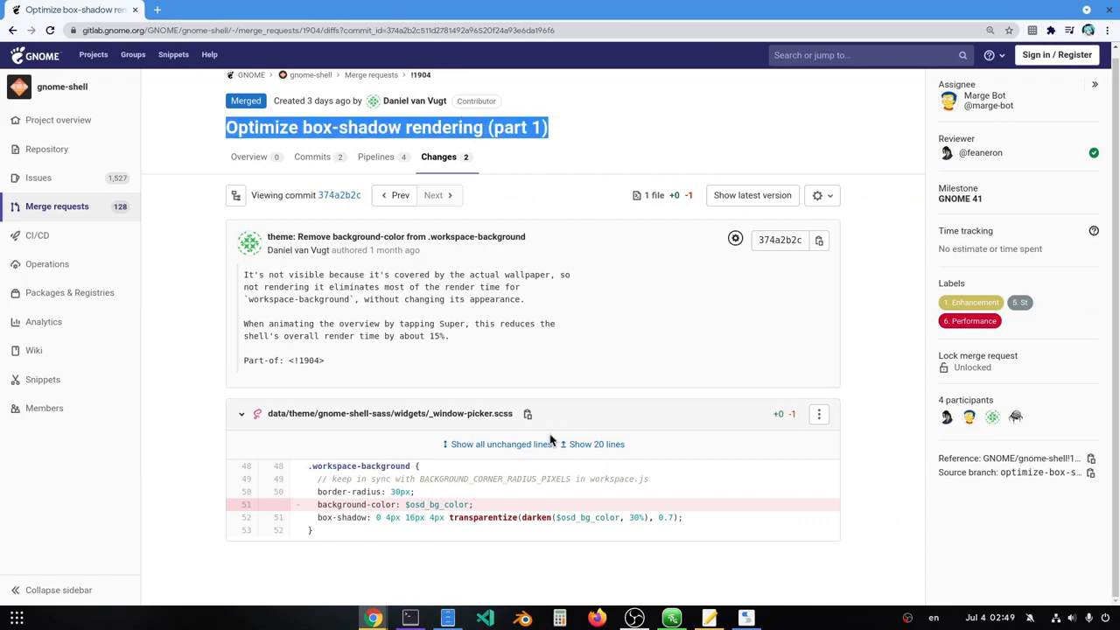
double_click(444, 505)
triple_click(444, 505)
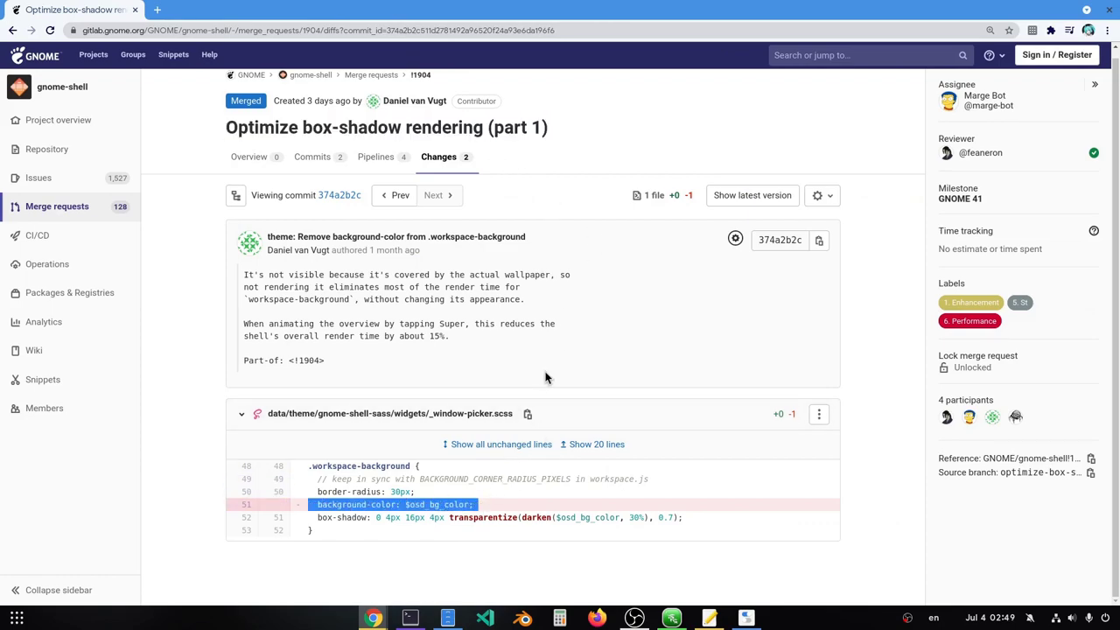
left_click_drag(475, 338, 249, 322)
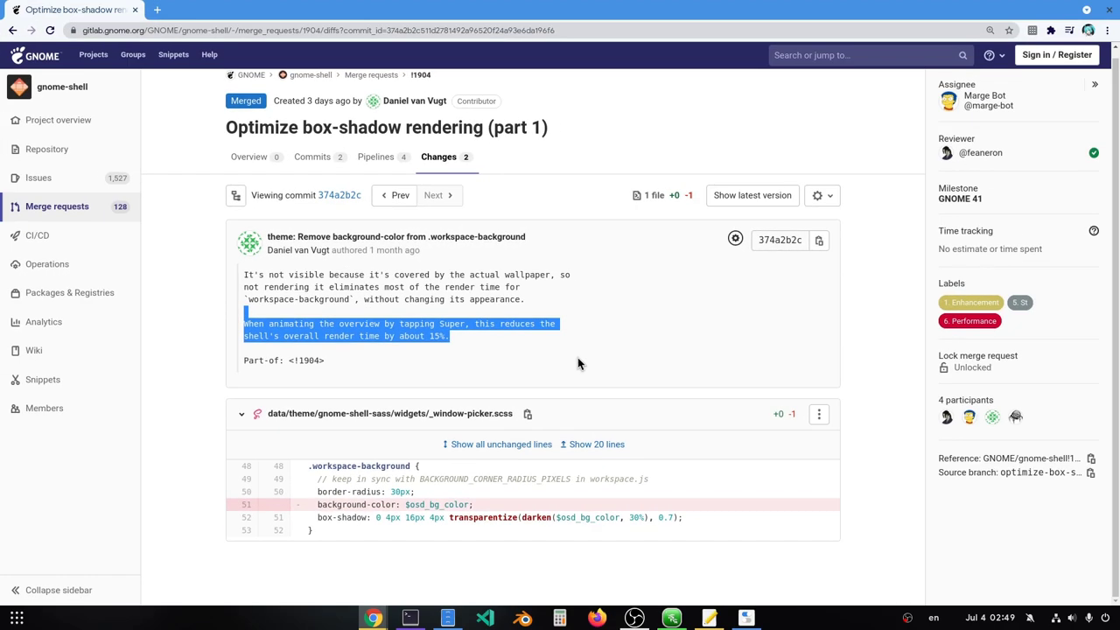
Step: Open the Activities overview and move to the empty fifth workspace with Super+Page_Down
key("super")
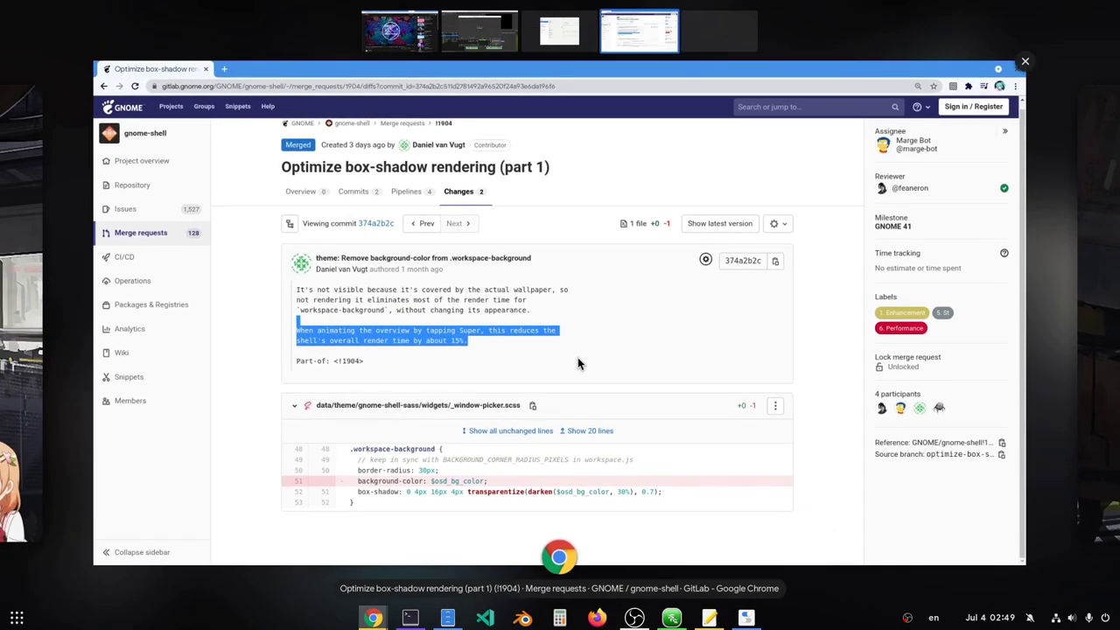
key("super+Page_Down")
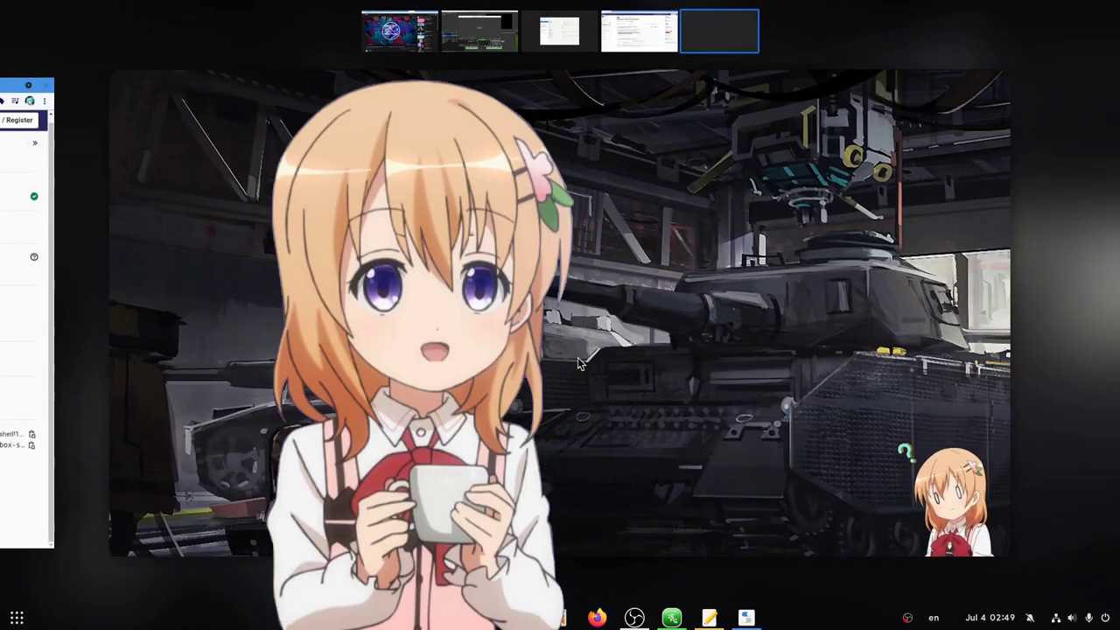